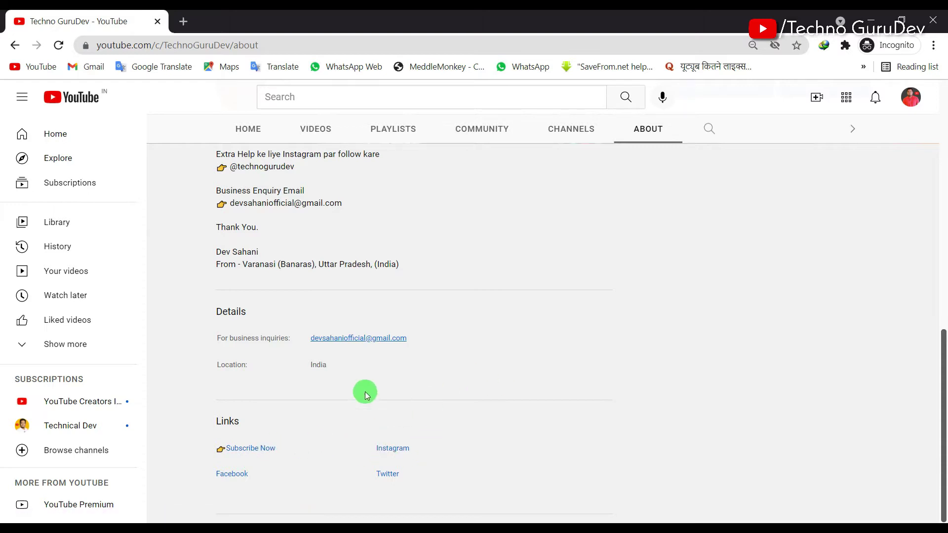
- Open the channel's Instagram, Facebook and Twitter links from its About page in separate tabs and return to the channel
left_click(392, 449)
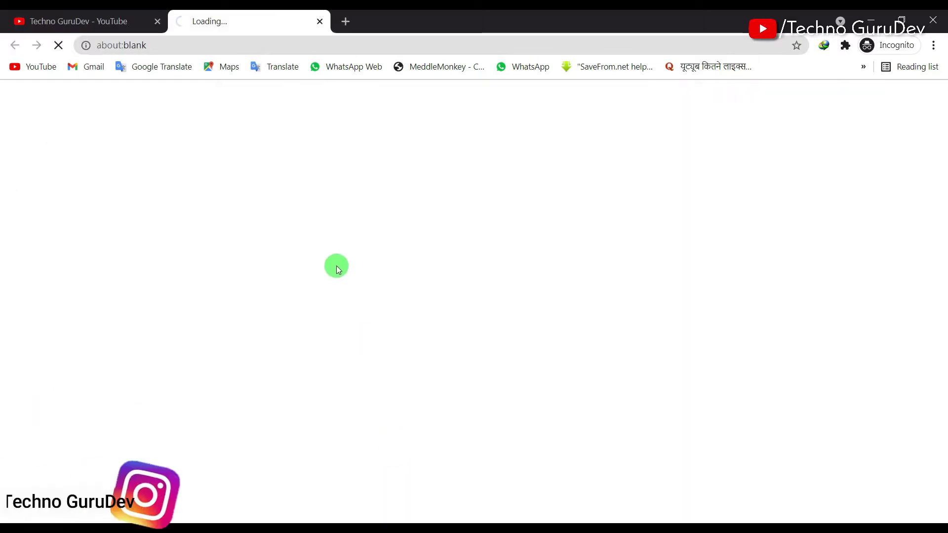
left_click(72, 25)
left_click(238, 469)
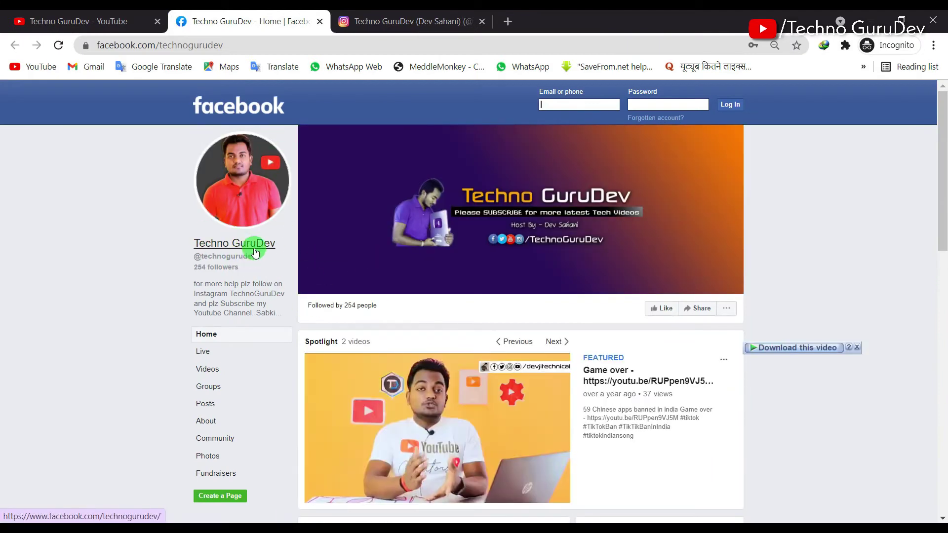
left_click(109, 21)
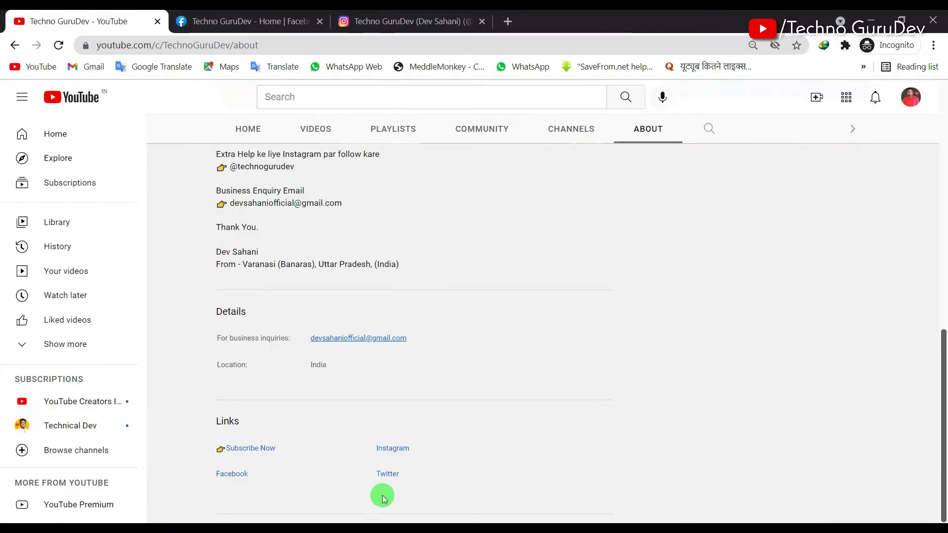
left_click(387, 473)
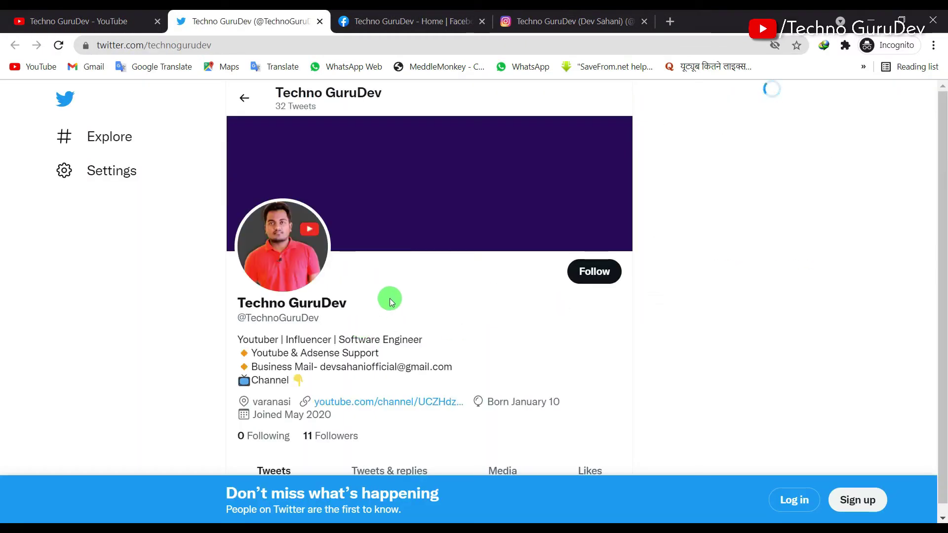
left_click(104, 15)
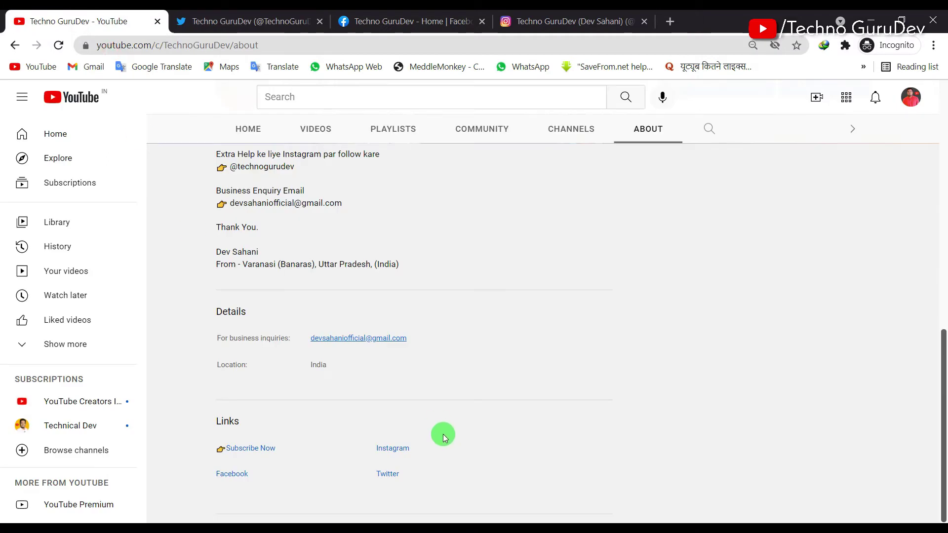
- Go to YouTube Studio and open the basic info of the channel customization
left_click(910, 101)
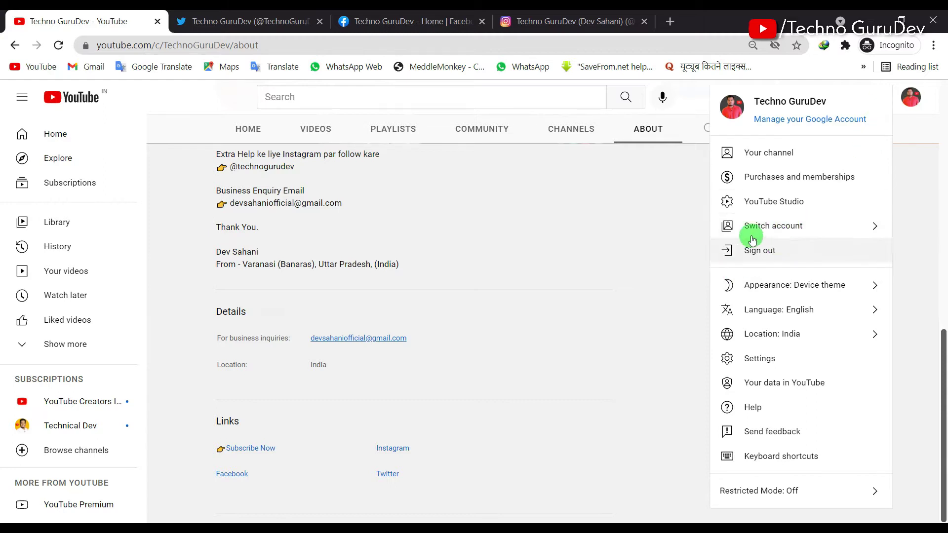
left_click(777, 203)
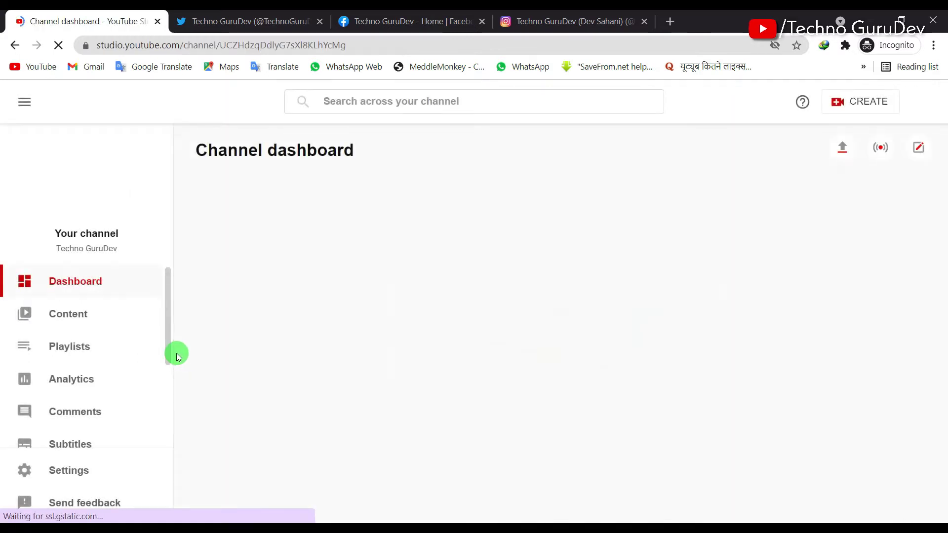
scroll(95, 382, "down", 2)
scroll(110, 309, "up", 2)
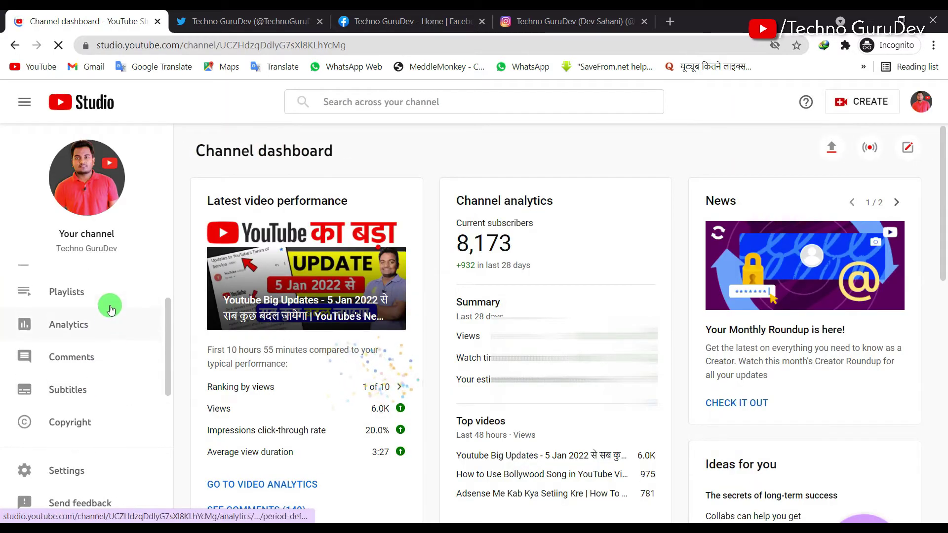
scroll(94, 312, "down", 3)
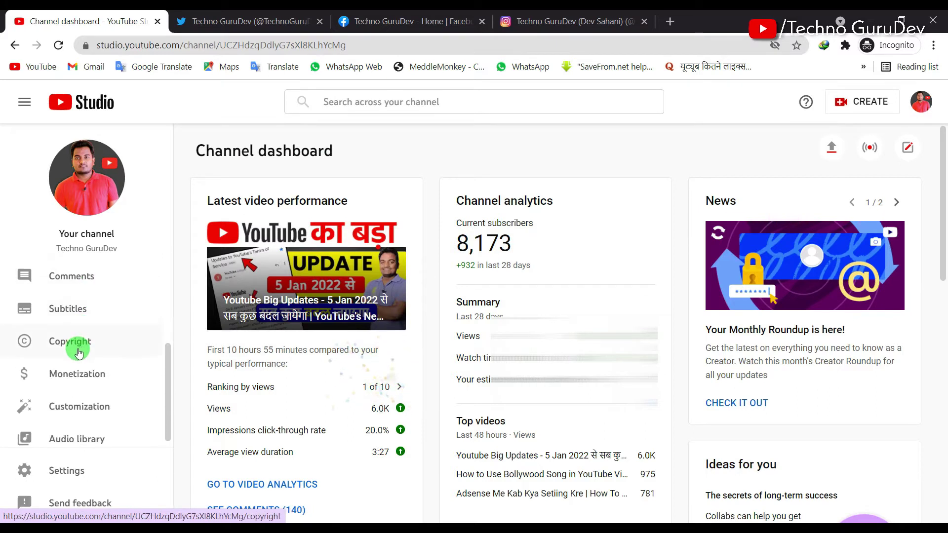
left_click(87, 404)
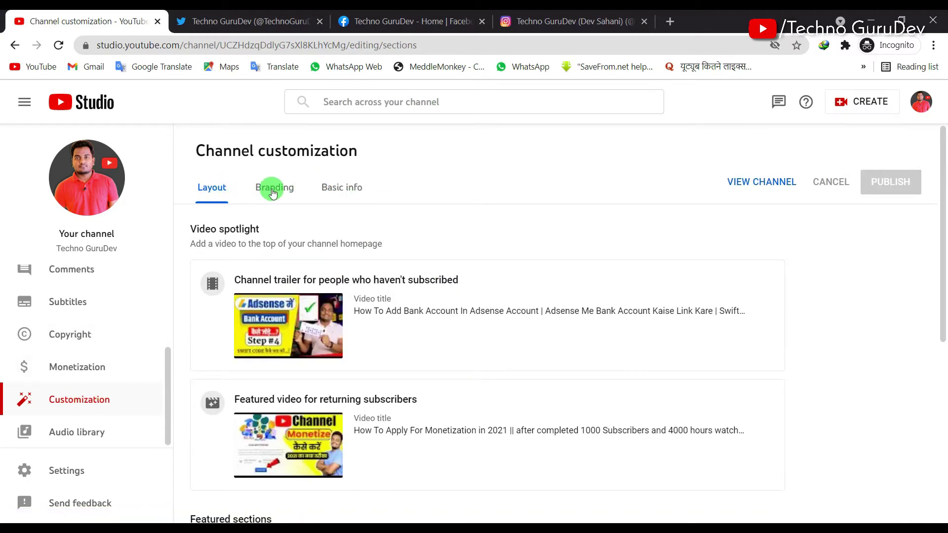
left_click(347, 194)
- Examine the channel's basic info: the description, the channel and custom URLs, and the list of site links
scroll(698, 269, "down", 5)
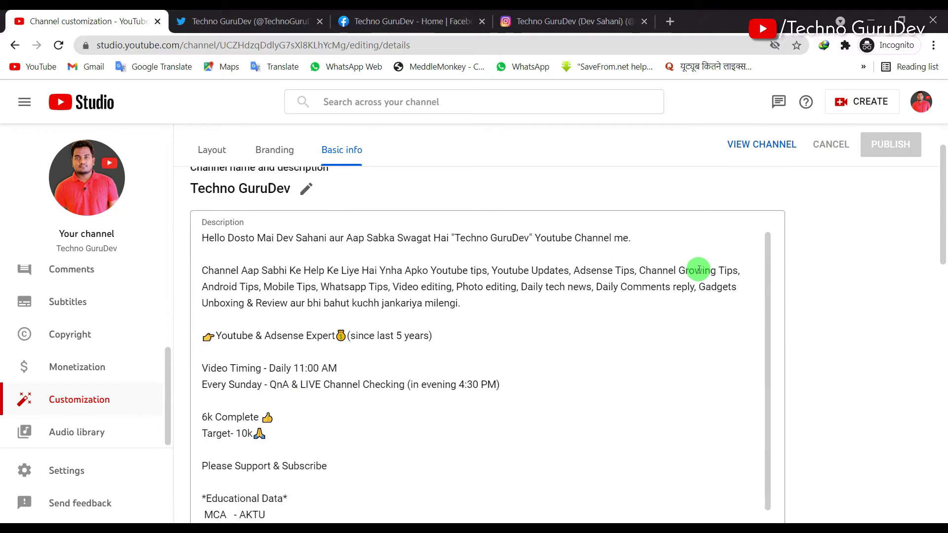
scroll(736, 283, "down", 5)
scroll(432, 305, "up", 5)
scroll(433, 305, "up", 5)
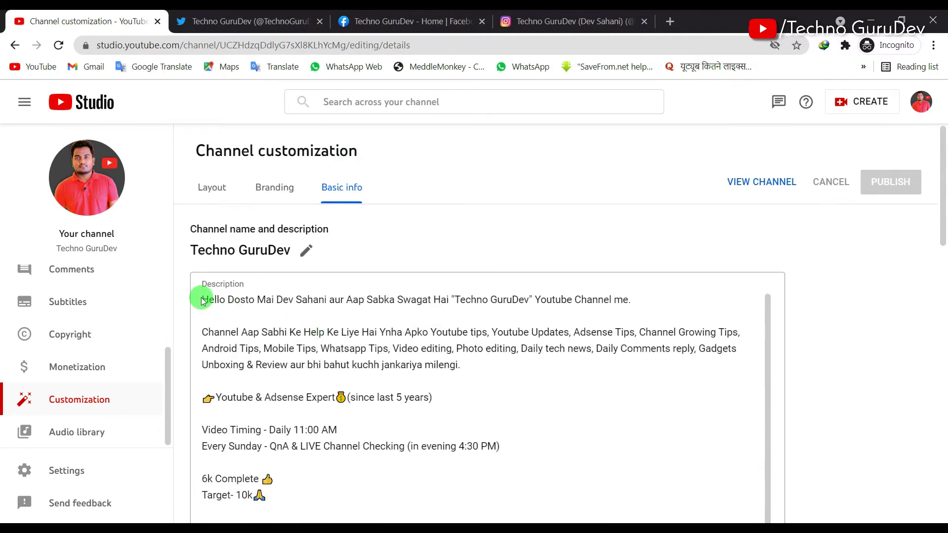
scroll(409, 384, "down", 4)
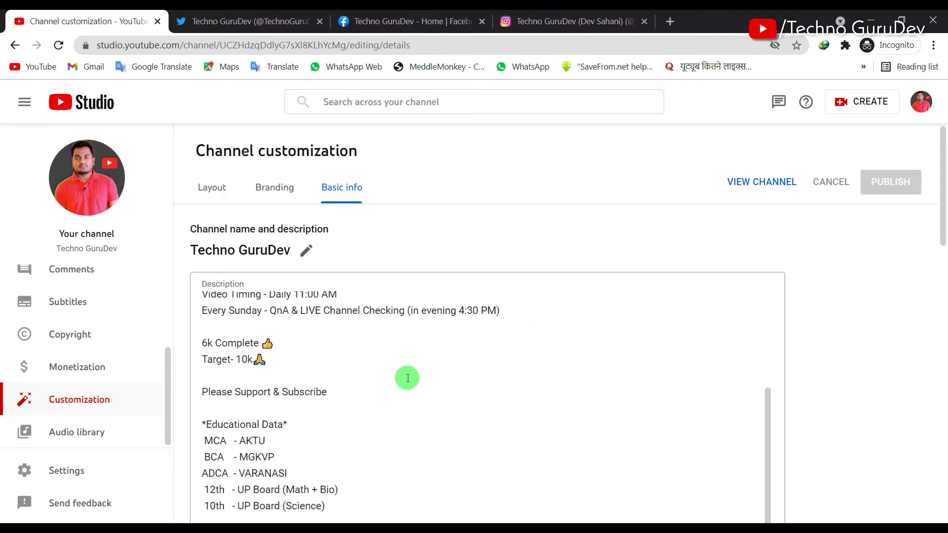
scroll(397, 380, "down", 6)
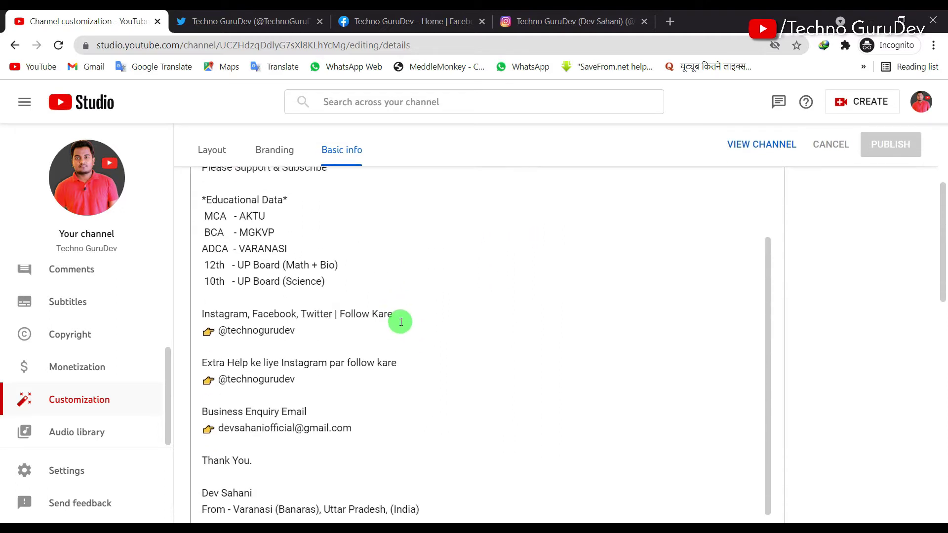
scroll(422, 322, "down", 4)
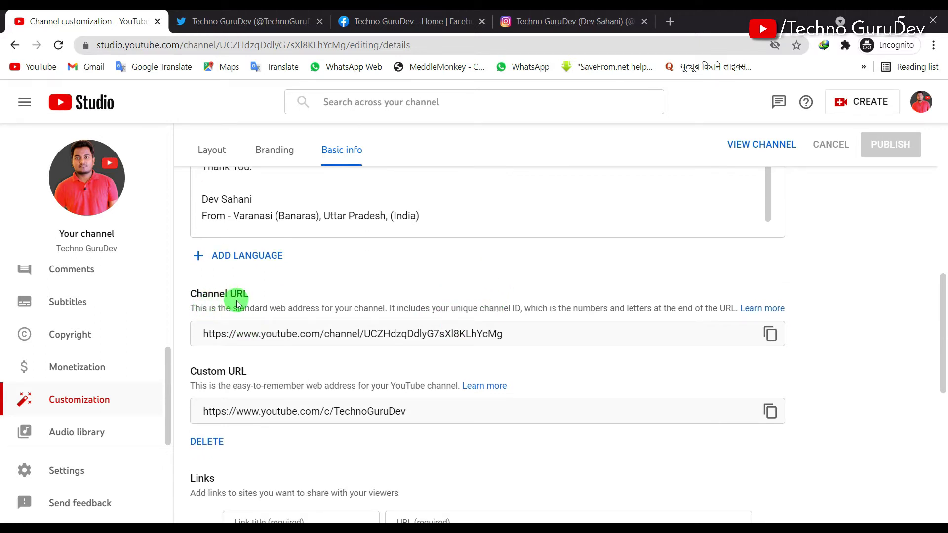
scroll(232, 298, "down", 1)
scroll(297, 326, "down", 3)
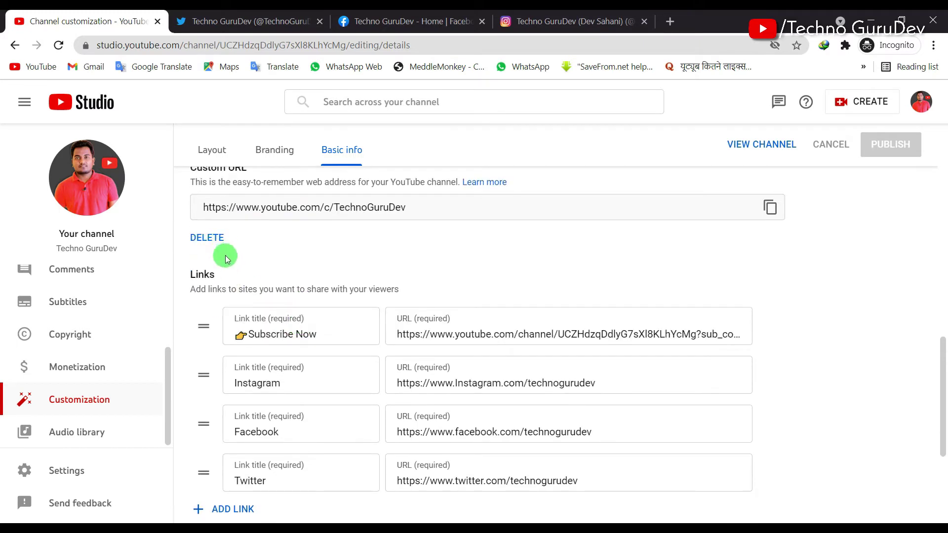
scroll(282, 277, "down", 1)
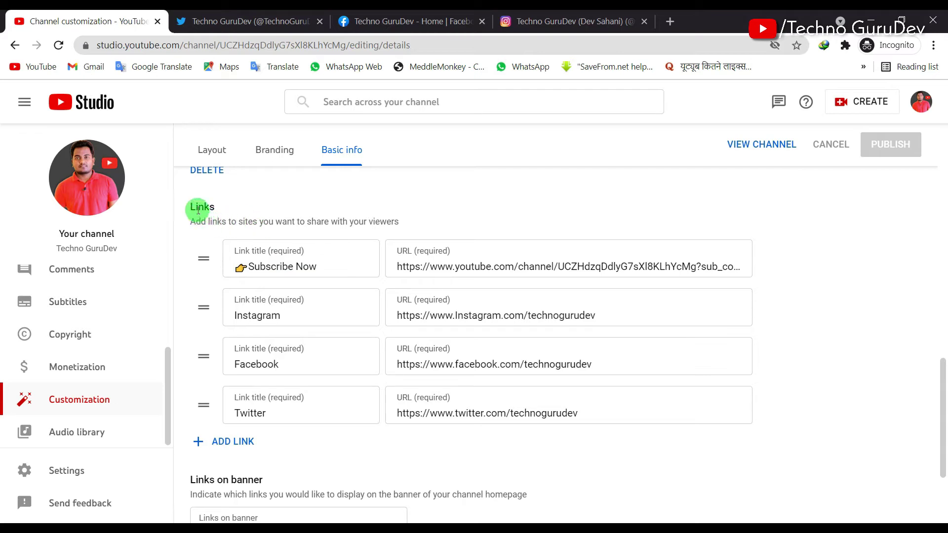
left_click_drag(190, 209, 408, 227)
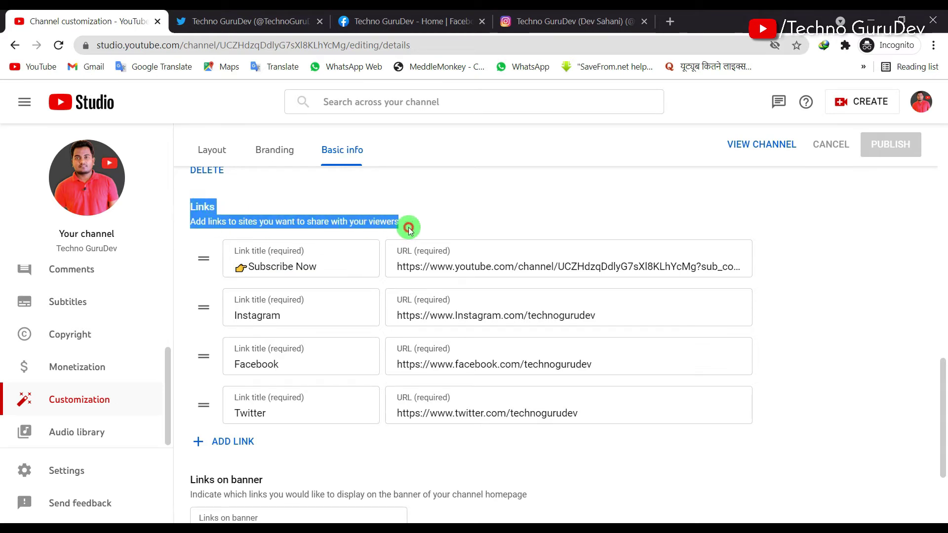
left_click(318, 212)
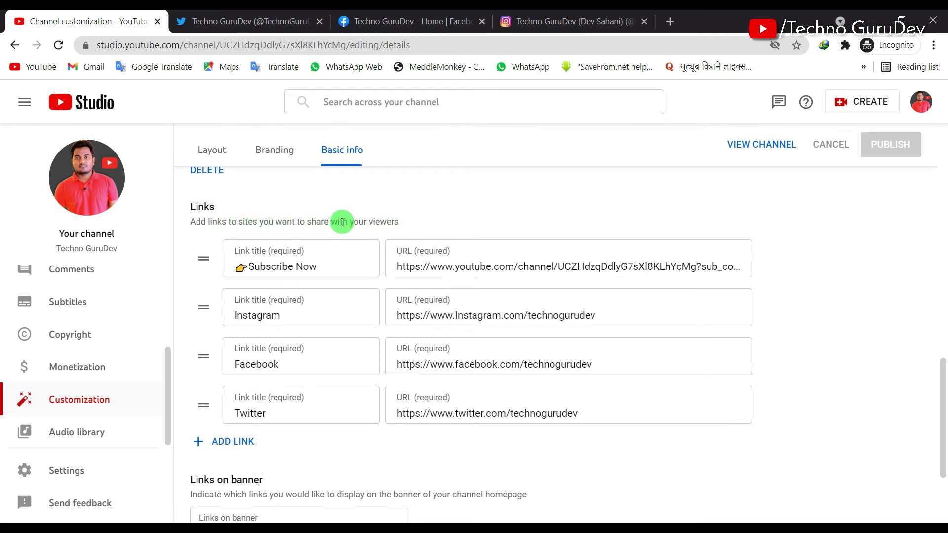
scroll(345, 220, "down", 1)
scroll(346, 242, "up", 1)
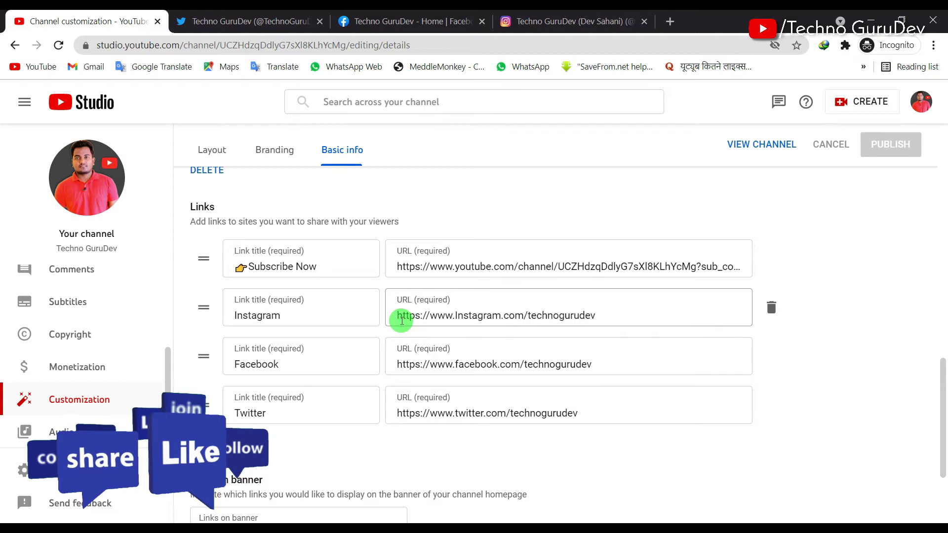
scroll(749, 286, "down", 1)
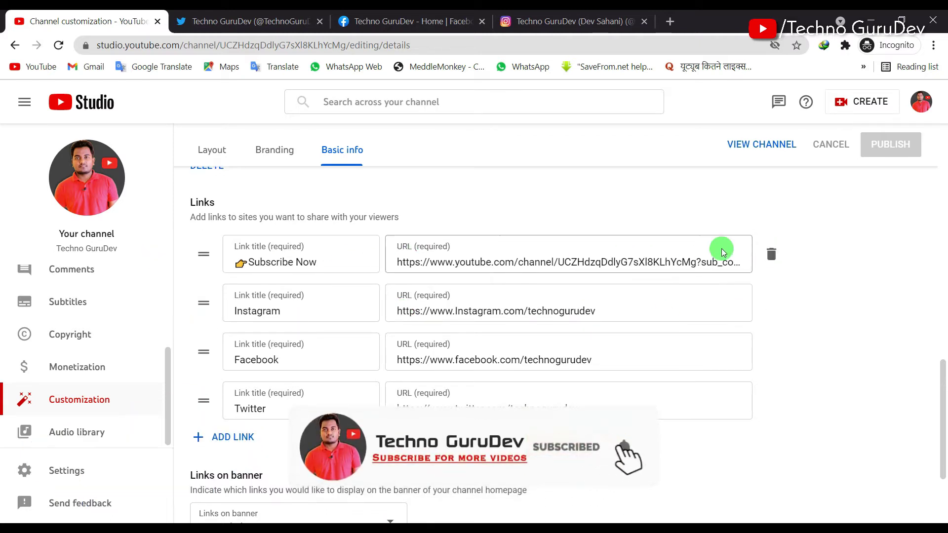
- Remove all four existing site links: Subscribe Now, Instagram, Facebook and Twitter
left_click(772, 257)
left_click(773, 260)
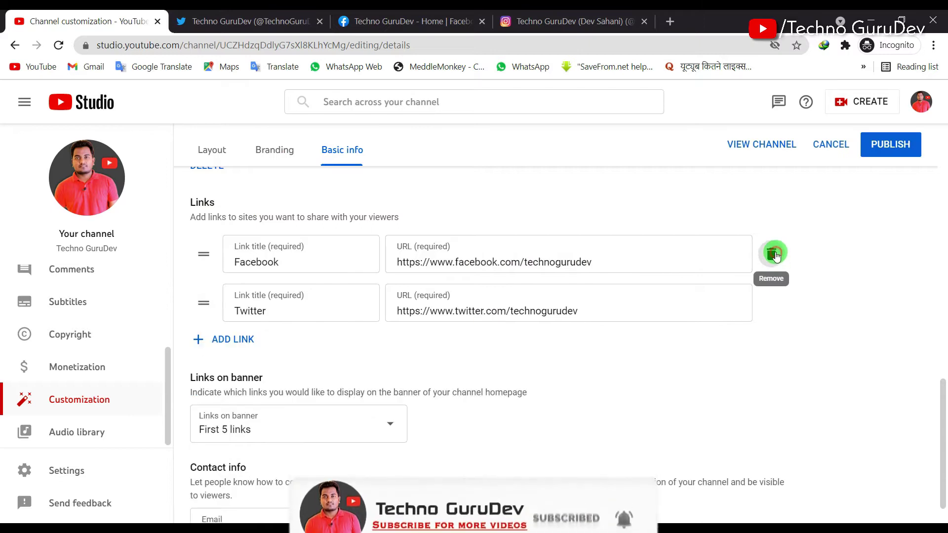
left_click(773, 260)
left_click(772, 262)
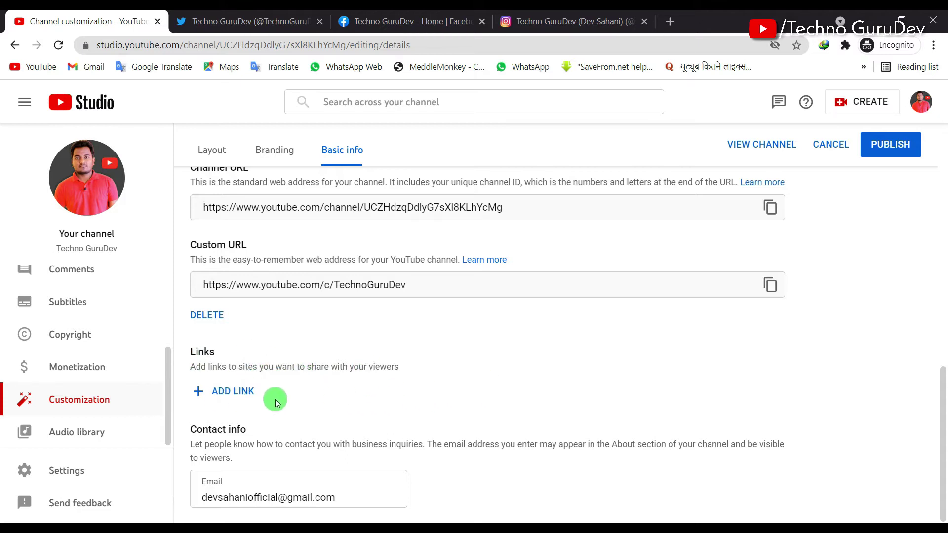
- Add a new site link with the title "Please Subscribe"
left_click(228, 392)
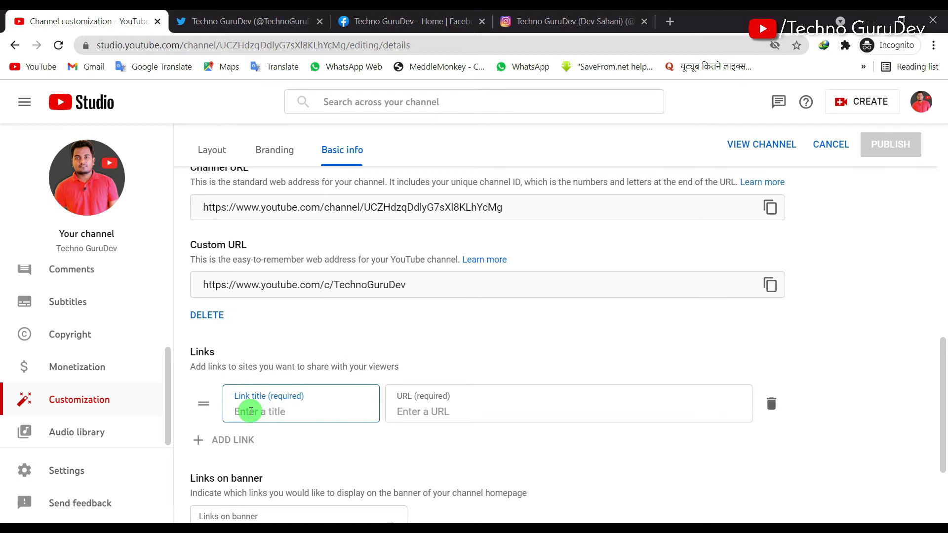
type("Please")
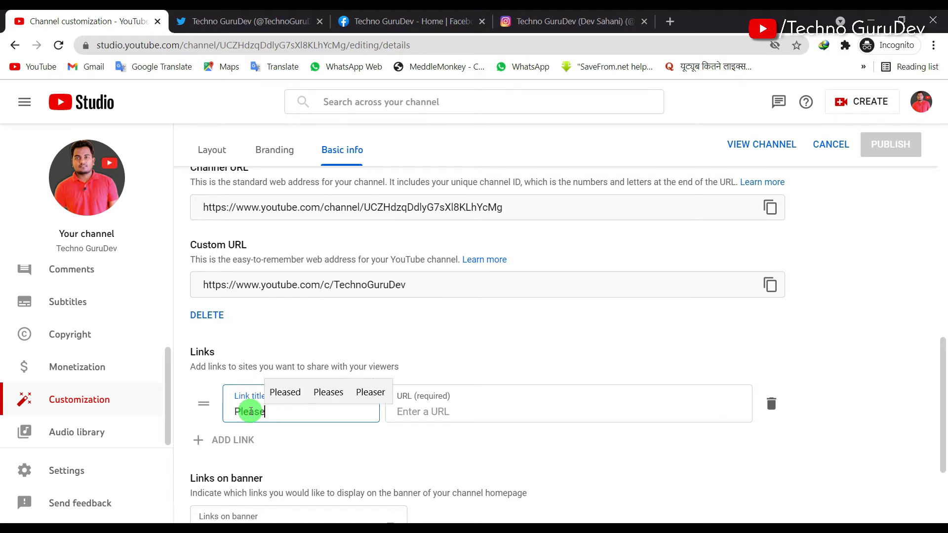
type(" Subscribe")
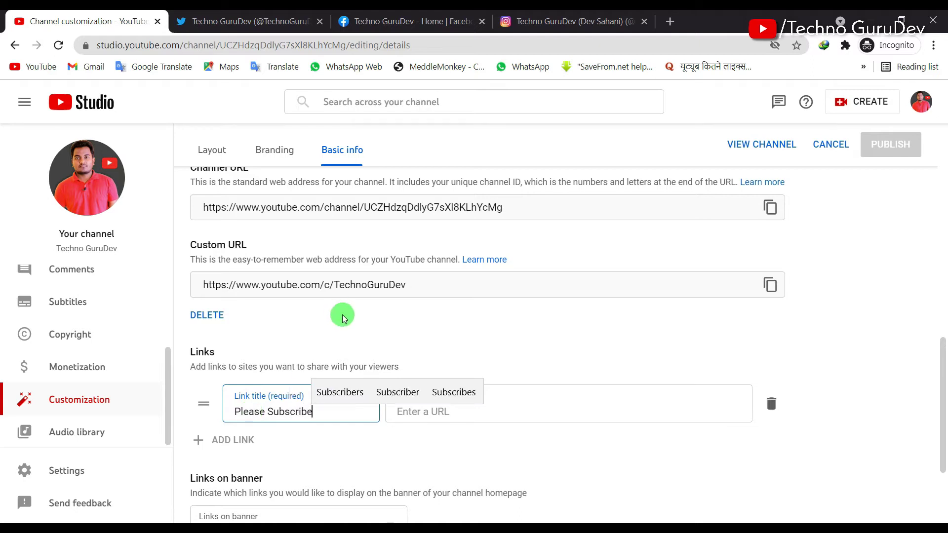
- Copy the YouTube channel URL ending in ?sub_confirmation=1 from the Notepad list into the Please Subscribe link's URL
left_click(493, 416)
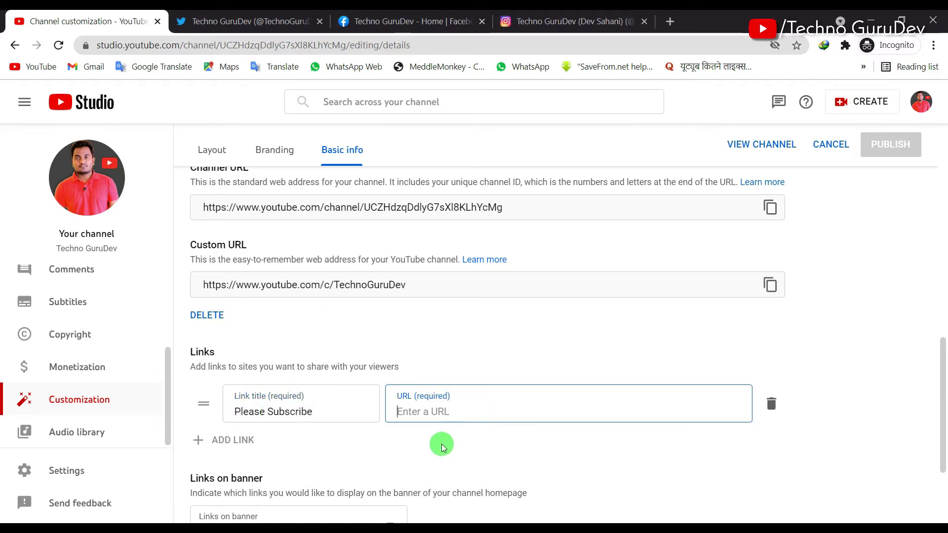
left_click(291, 522)
left_click(216, 213)
left_click(762, 213, "shift")
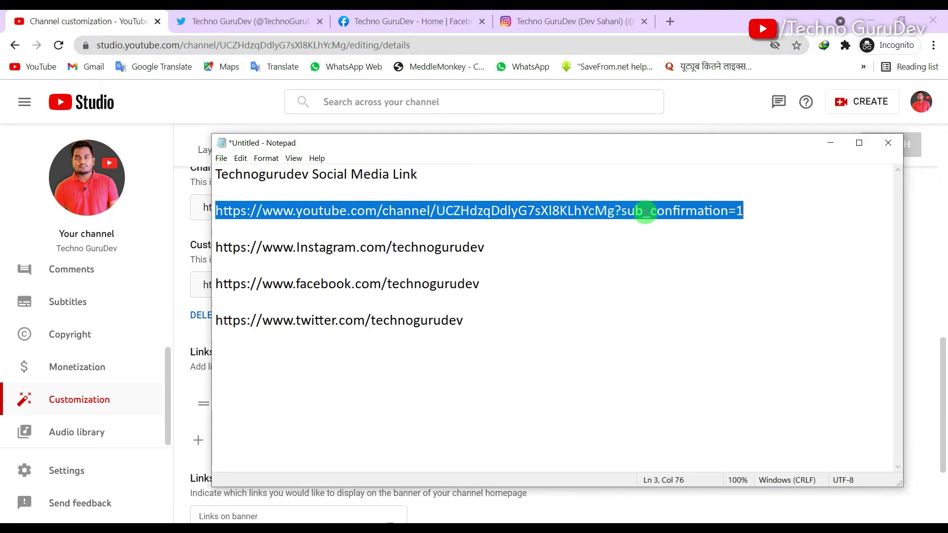
left_click(186, 381)
left_click(467, 413)
key("ctrl+v")
- Add a second site link with the title "Instagram"
scroll(478, 408, "down", 3)
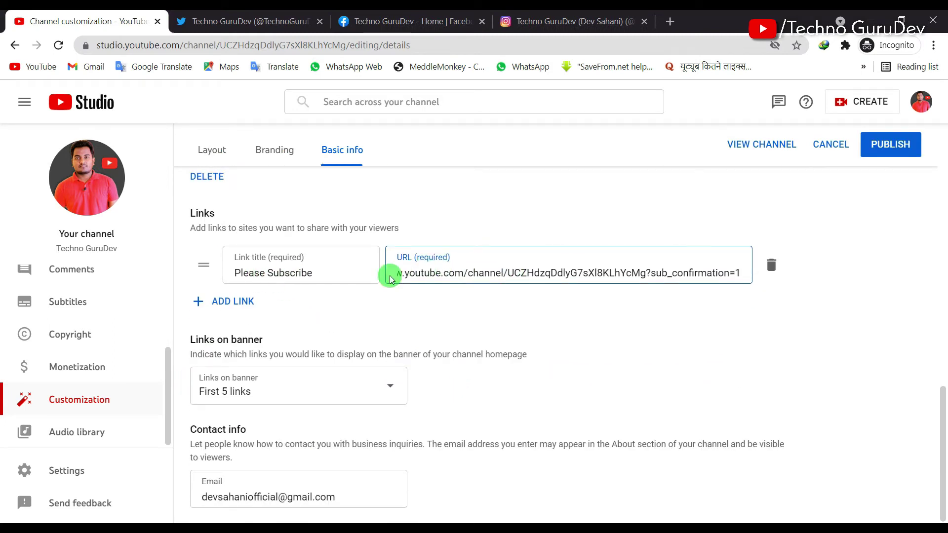
left_click(232, 302)
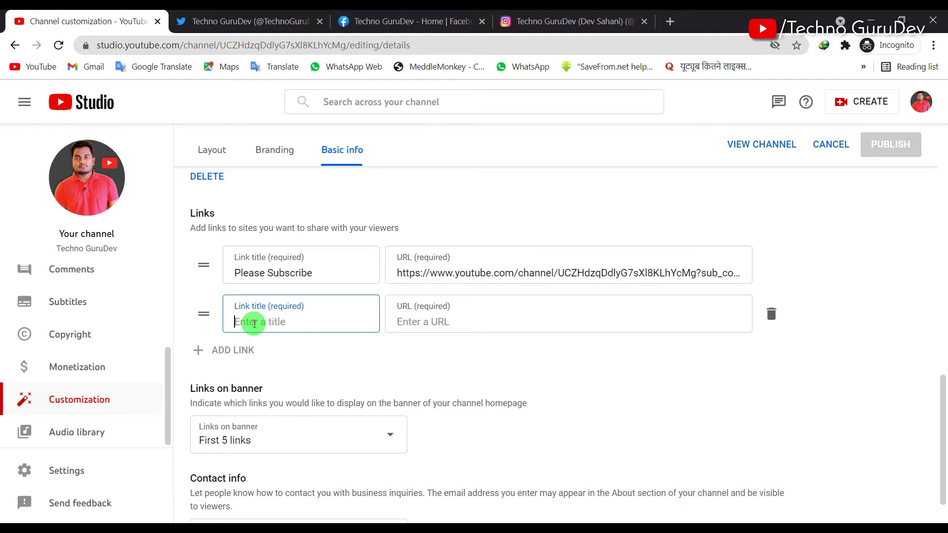
type("Instagram")
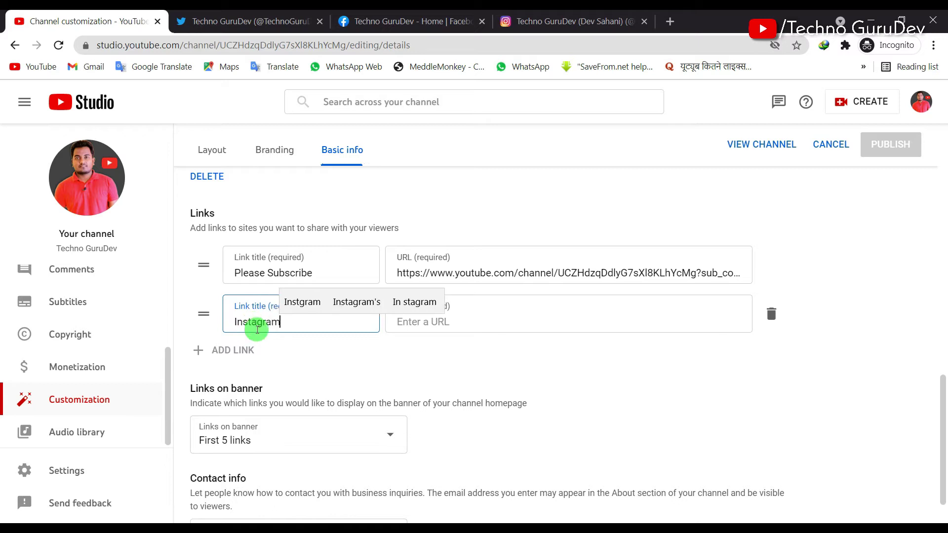
- Copy the address of the open Instagram profile, instagram.com/technogurudev/, into the Instagram link's URL
left_click(463, 324)
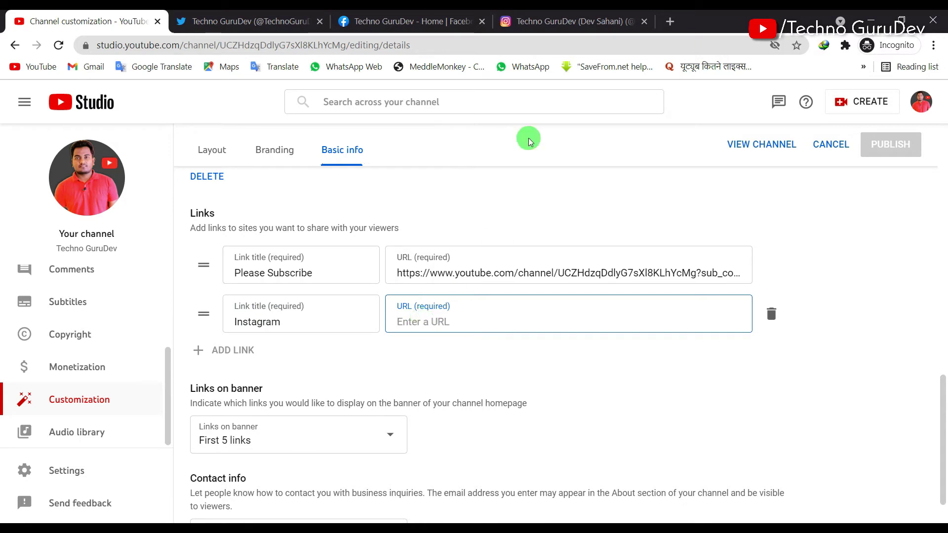
left_click(550, 22)
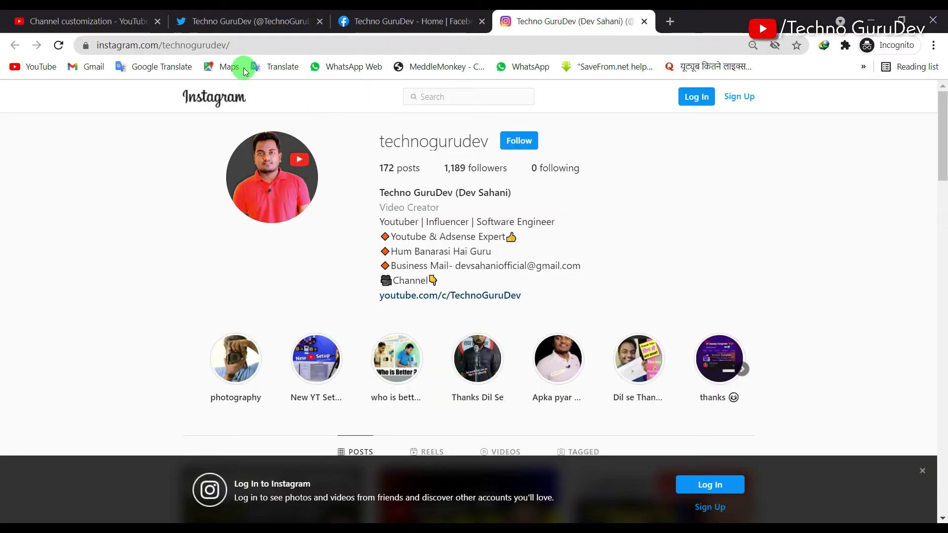
left_click(245, 45)
key("ctrl+c")
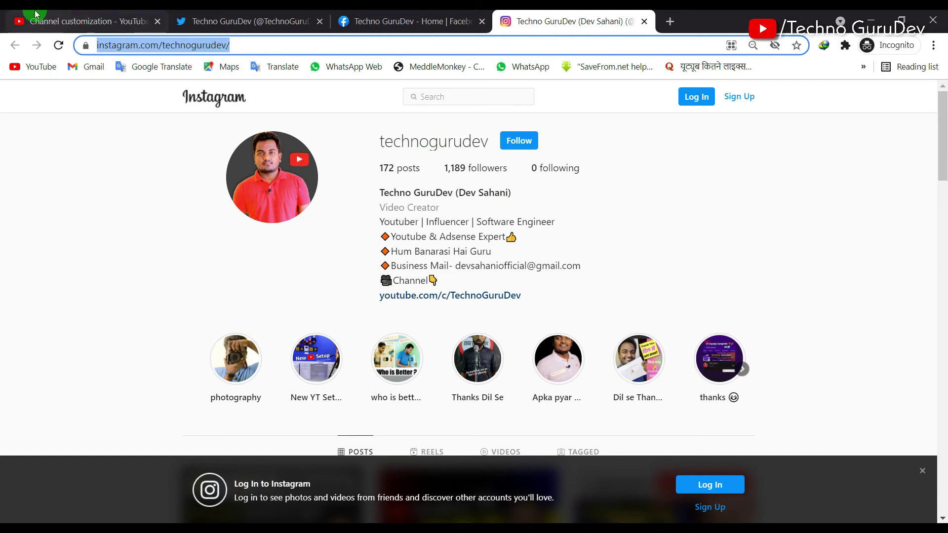
left_click(82, 21)
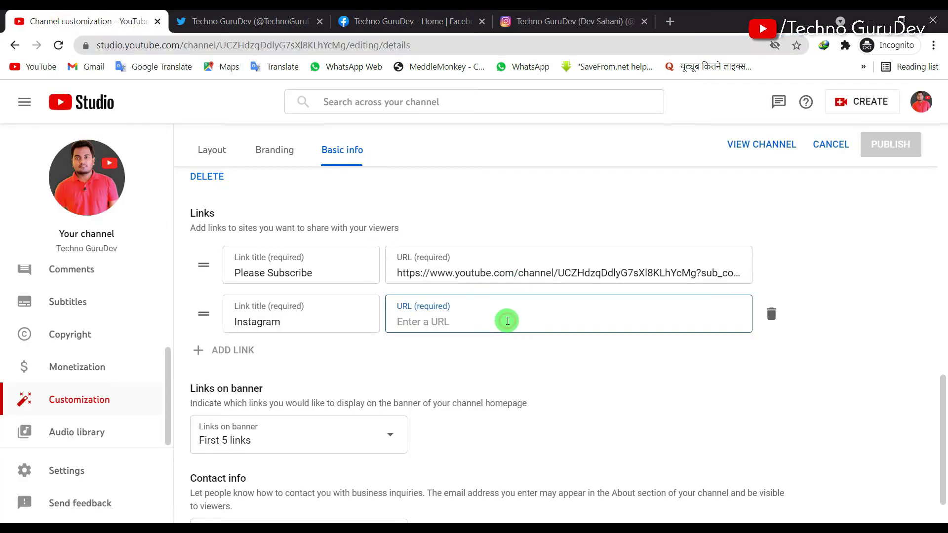
key("ctrl+v")
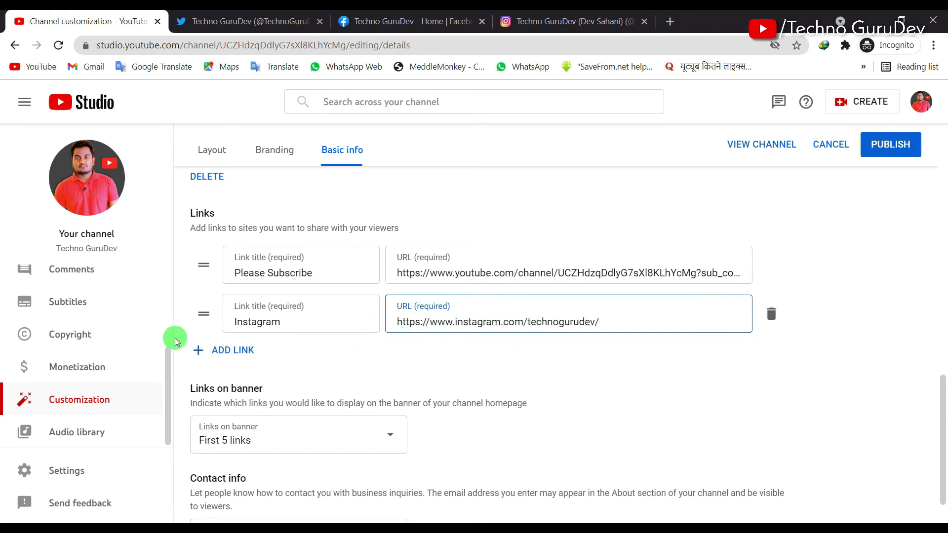
- Add a third site link titled "Facebook" with the address copied from the open Facebook page, facebook.com/technogurudev
left_click(233, 355)
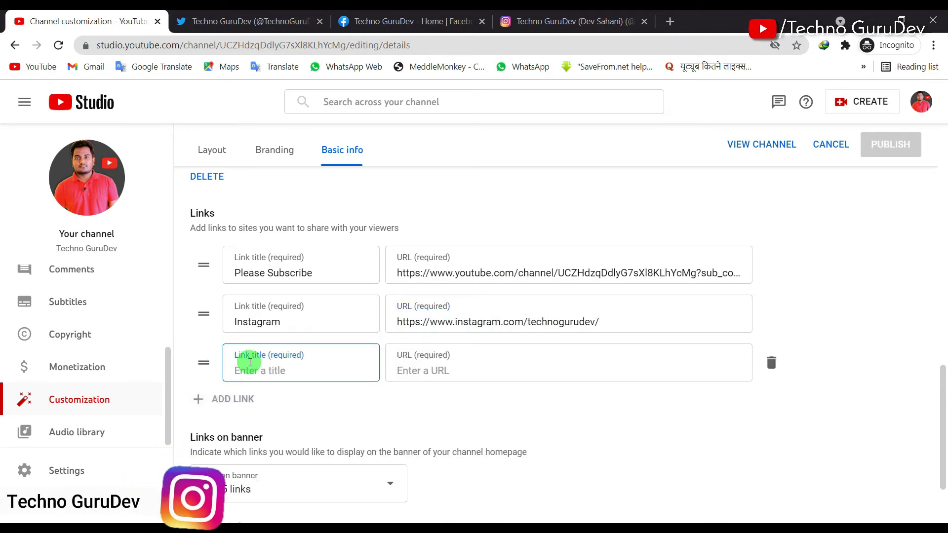
type("Facebook")
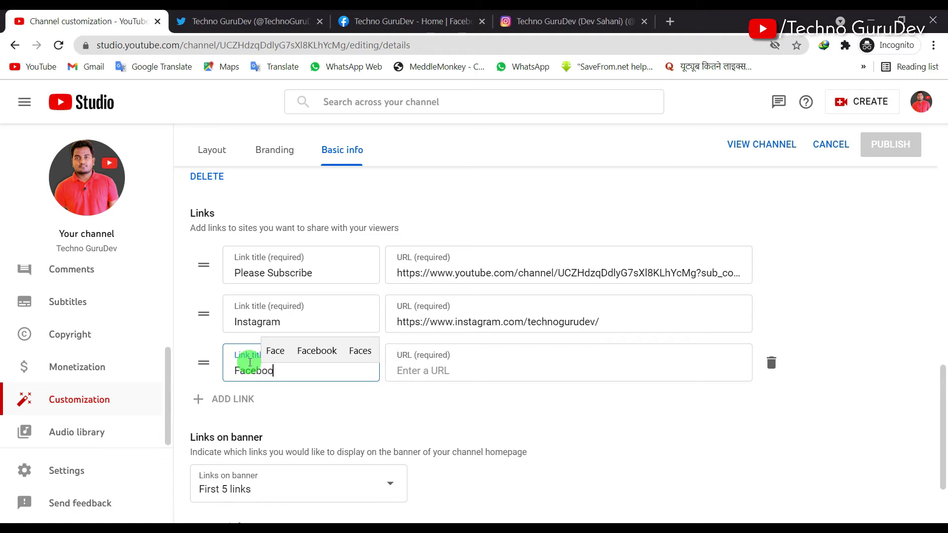
left_click(458, 367)
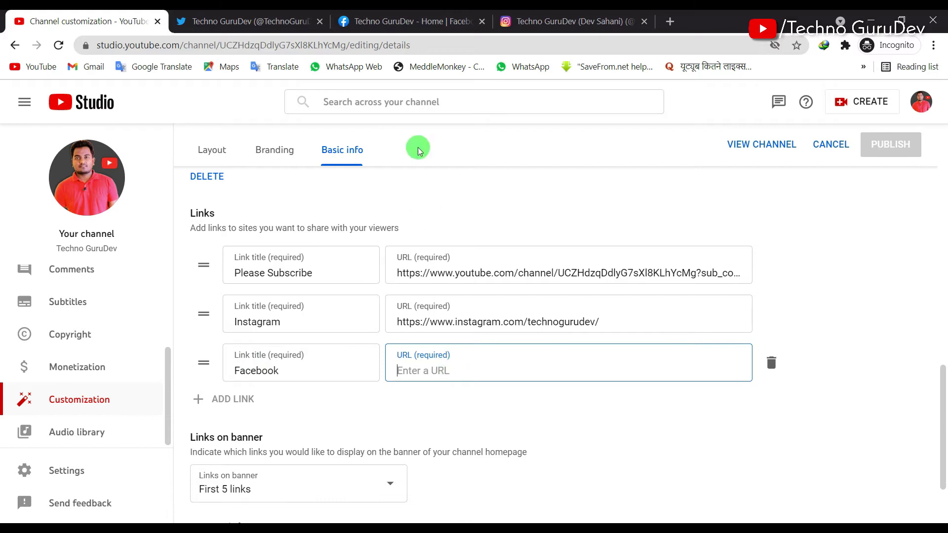
left_click(405, 22)
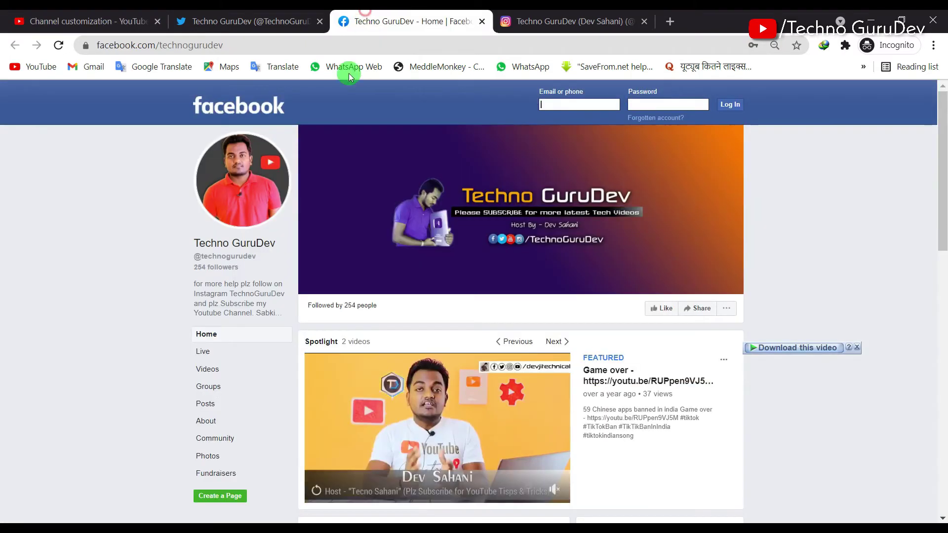
left_click(231, 47)
key("ctrl+c")
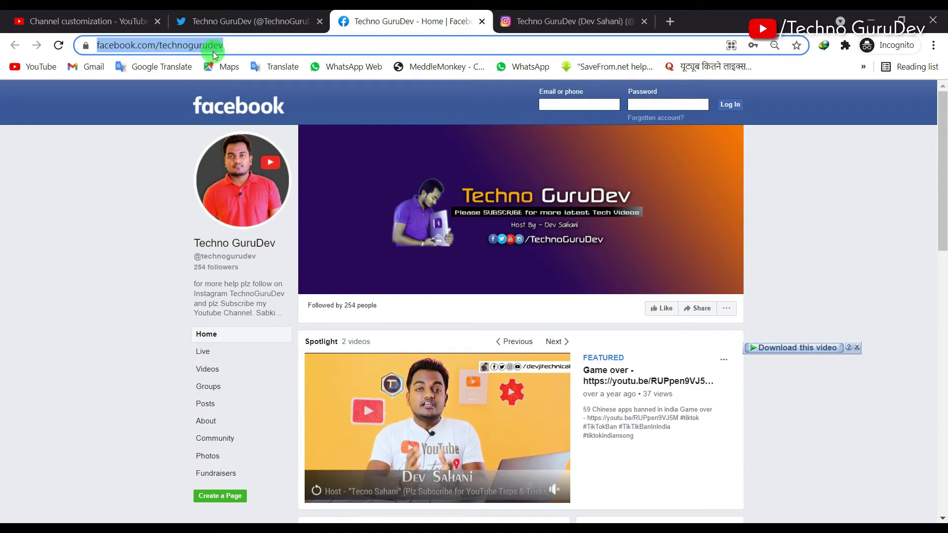
left_click(99, 19)
left_click(476, 373)
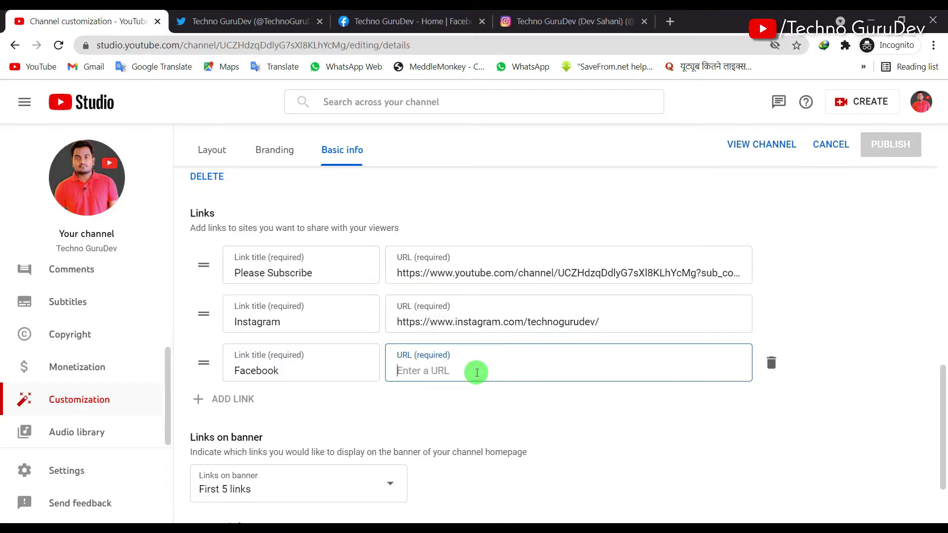
key("ctrl+v")
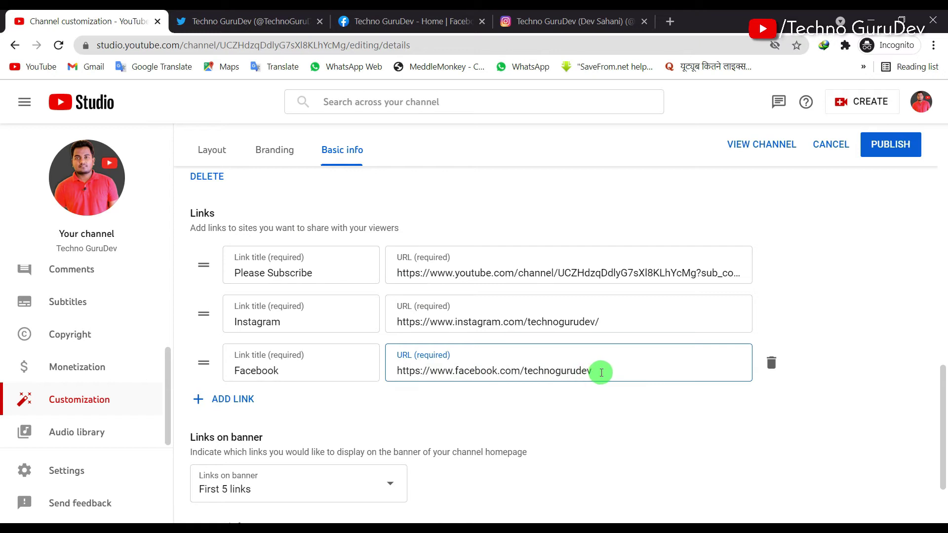
- Add a fourth site link titled "Twitter" with the address copied from the open Twitter profile, twitter.com/technogurudev
left_click(220, 398)
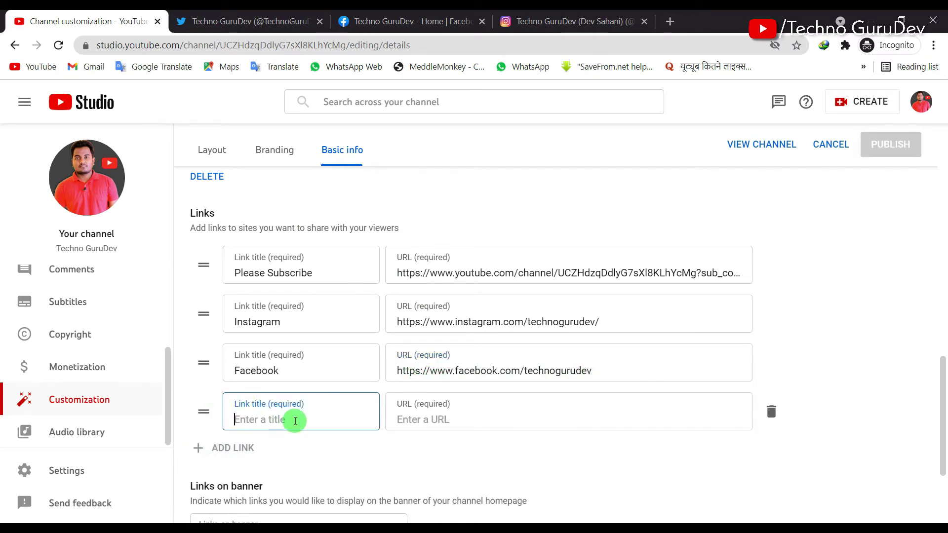
type("Tw")
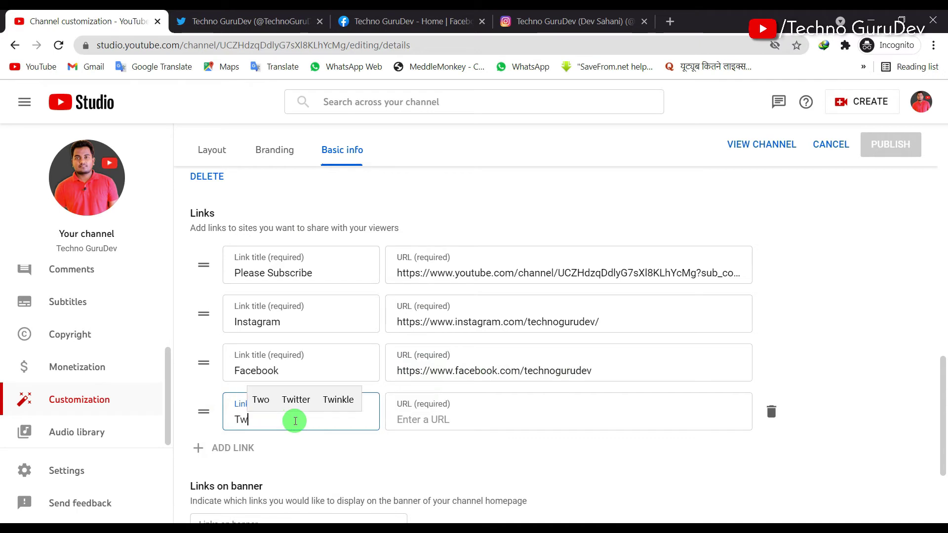
type("itter")
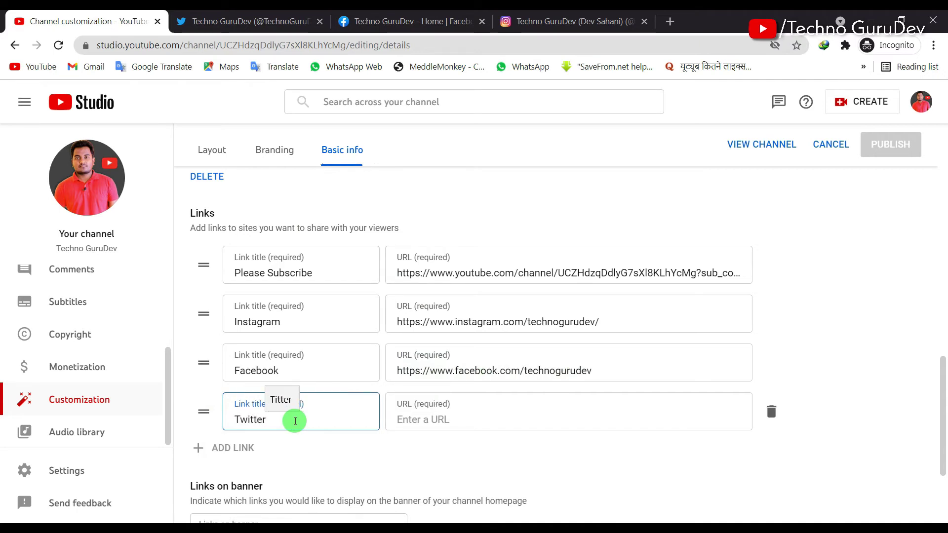
left_click(438, 424)
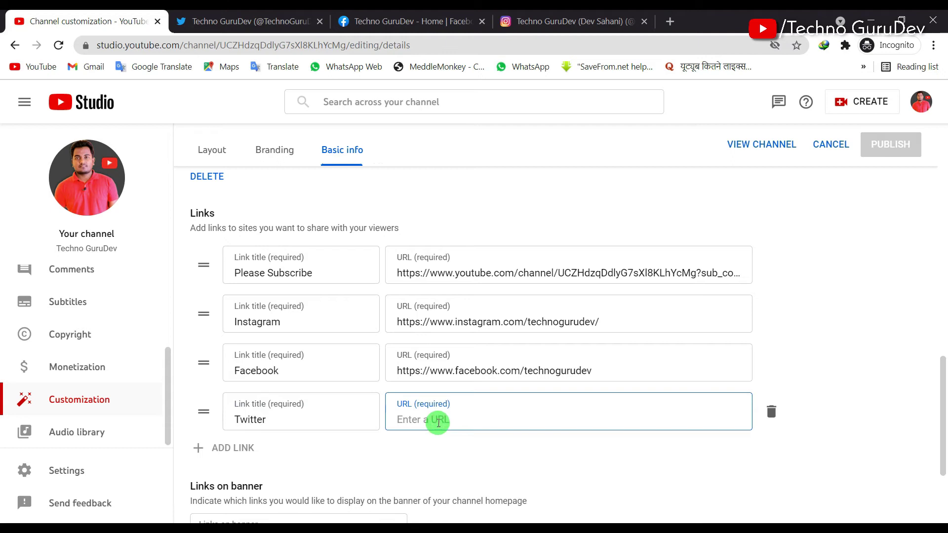
left_click(237, 21)
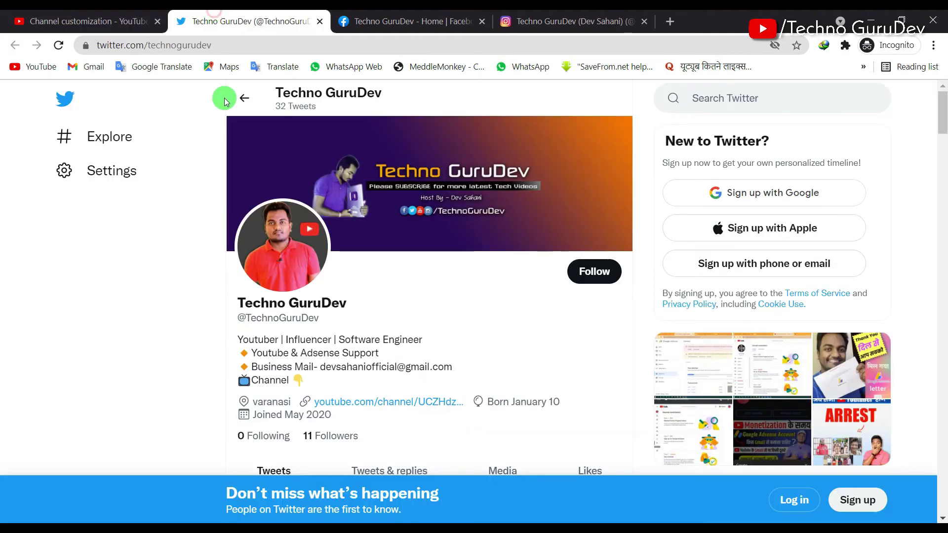
left_click(212, 47)
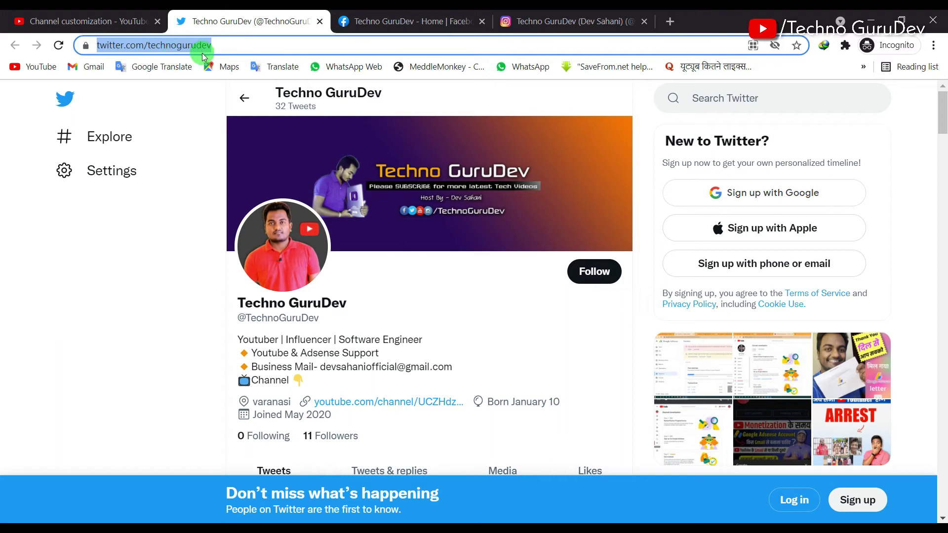
key("ctrl+c")
left_click(84, 21)
left_click(494, 434)
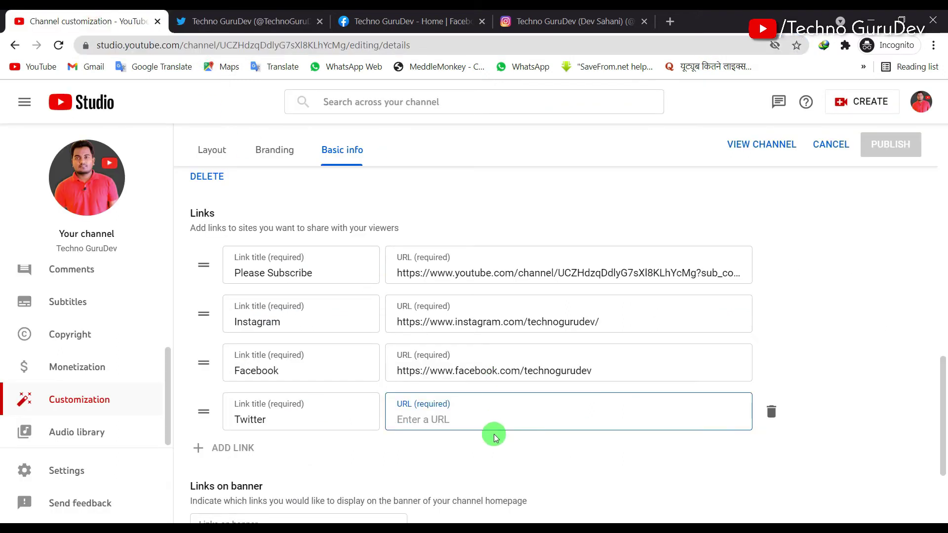
key("ctrl+v")
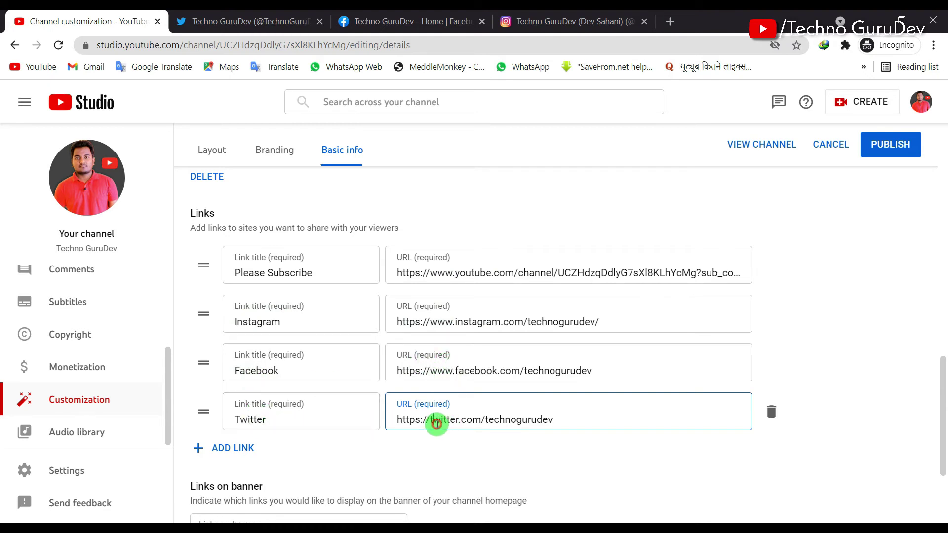
scroll(431, 435, "down", 1)
left_click(221, 379)
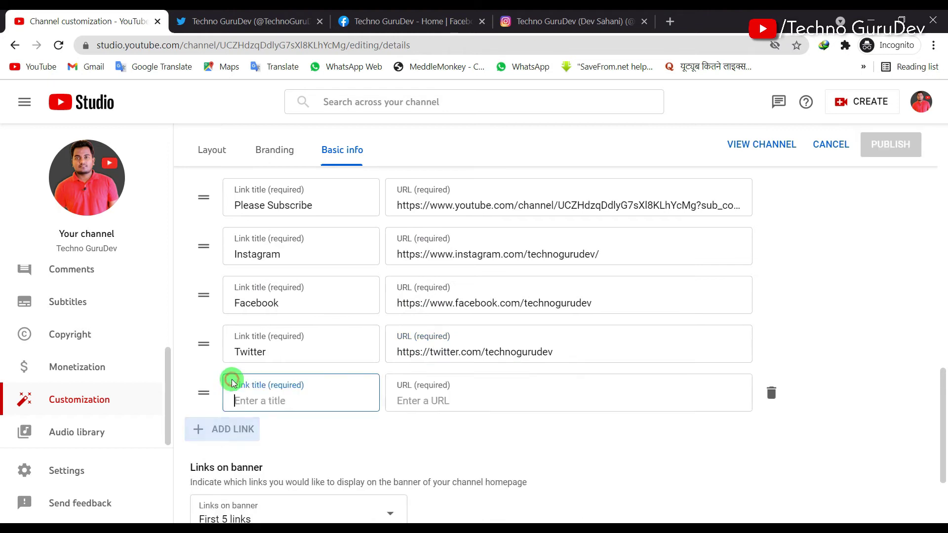
scroll(287, 408, "up", 1)
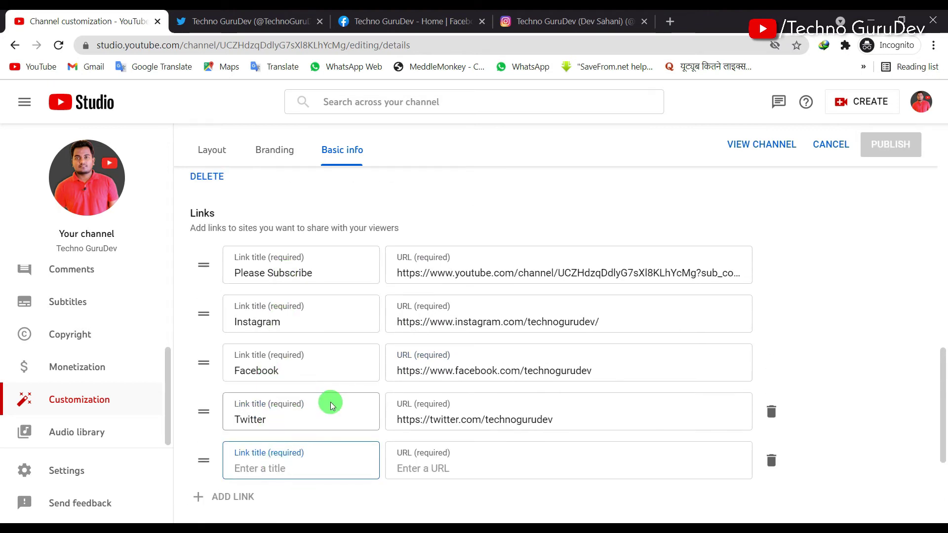
scroll(321, 410, "down", 1)
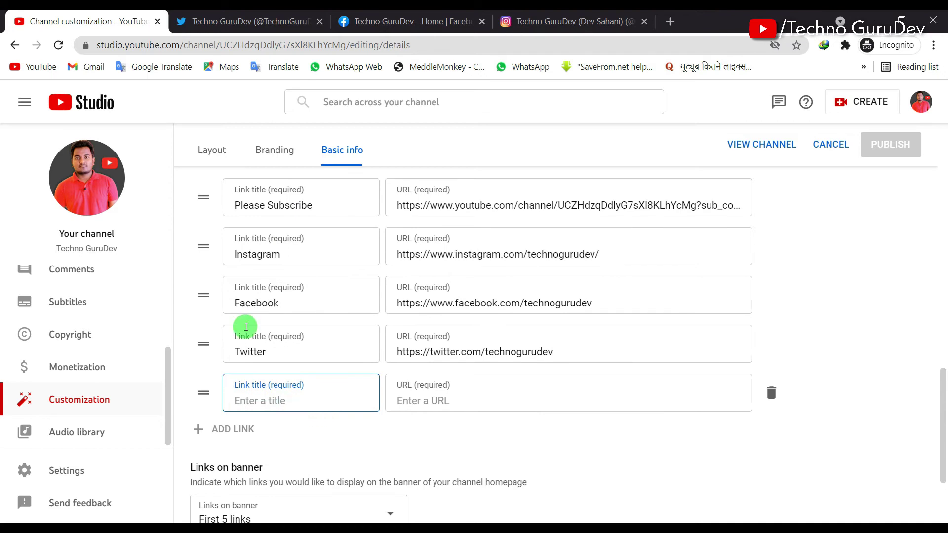
scroll(244, 328, "up", 2)
mouse_move(207, 385)
left_mouse_down()
mouse_move(206, 327)
mouse_move(203, 387)
left_mouse_up()
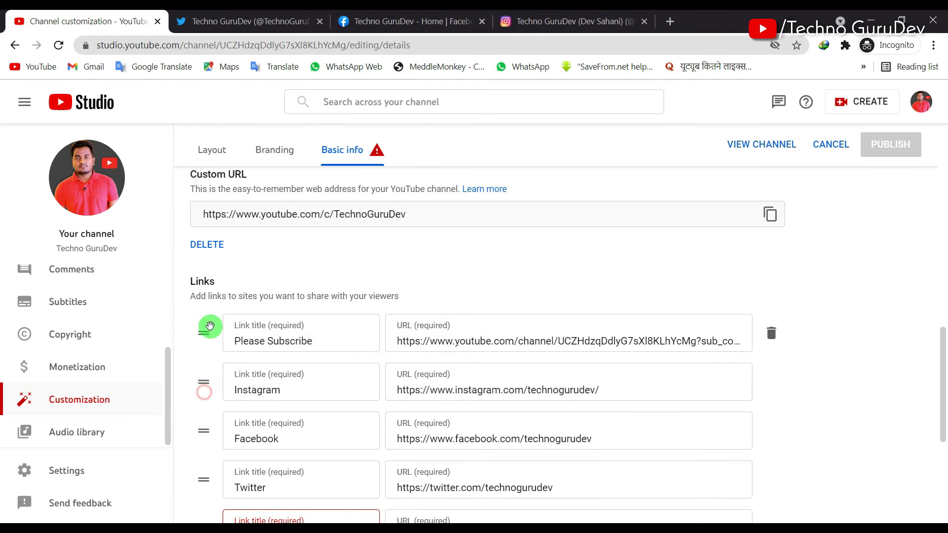
scroll(333, 343, "down", 2)
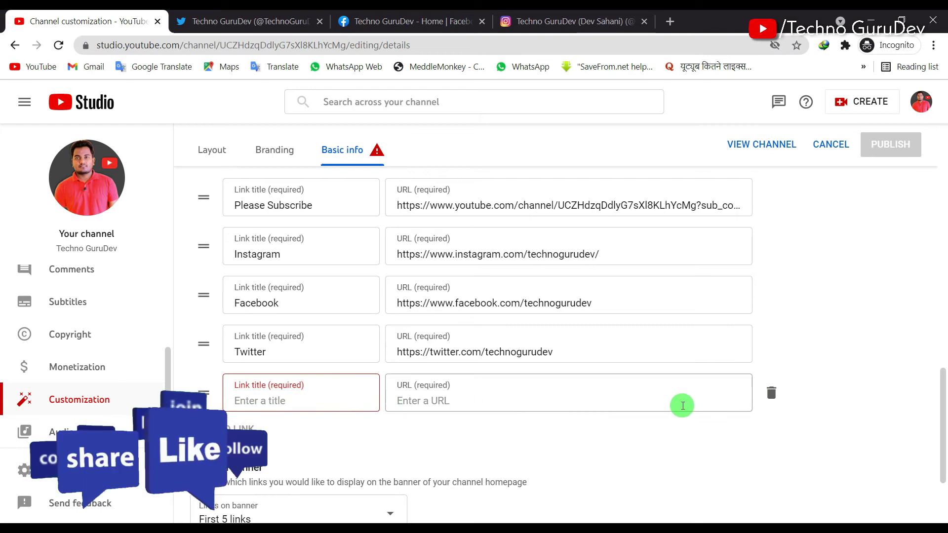
left_click(773, 393)
- Set the links shown on the channel banner to First 5 links
scroll(368, 410, "down", 1)
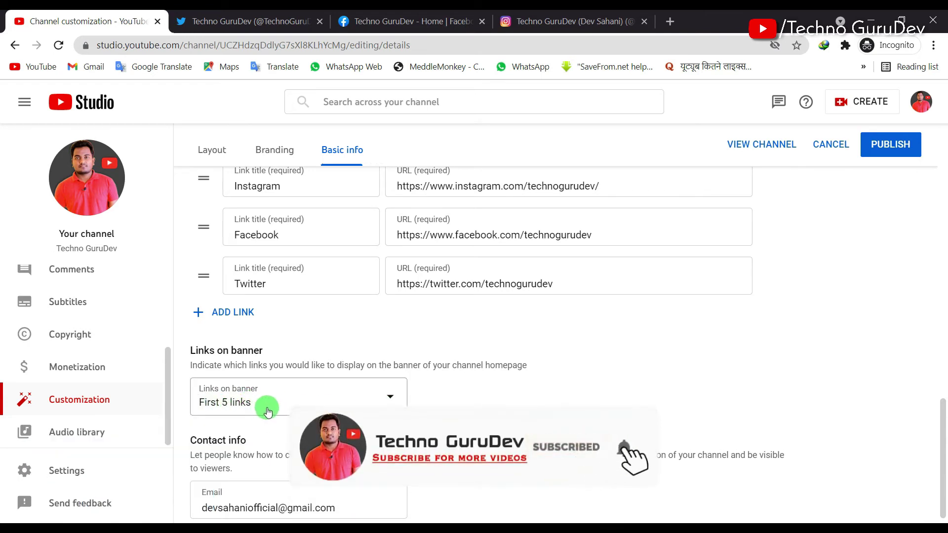
scroll(268, 412, "up", 7)
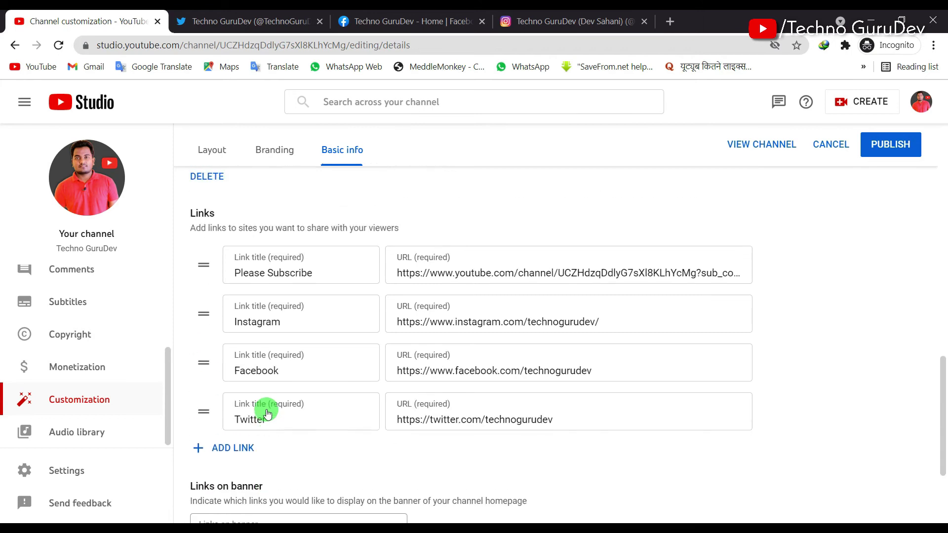
scroll(268, 413, "down", 4)
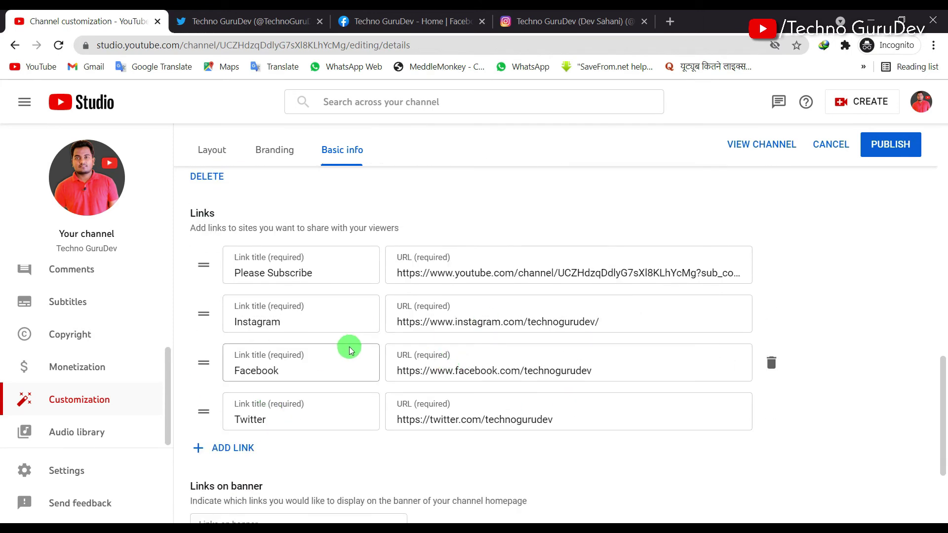
scroll(345, 362, "down", 3)
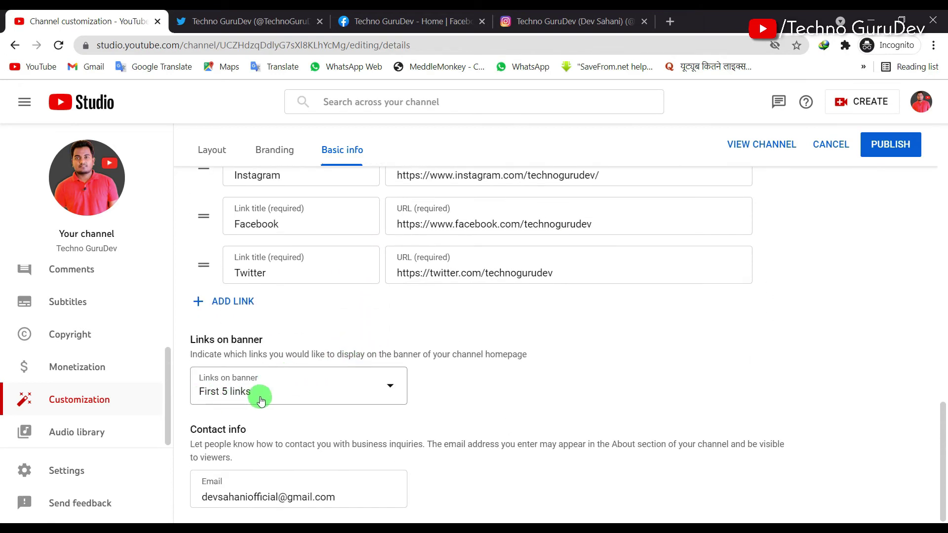
left_click(286, 389)
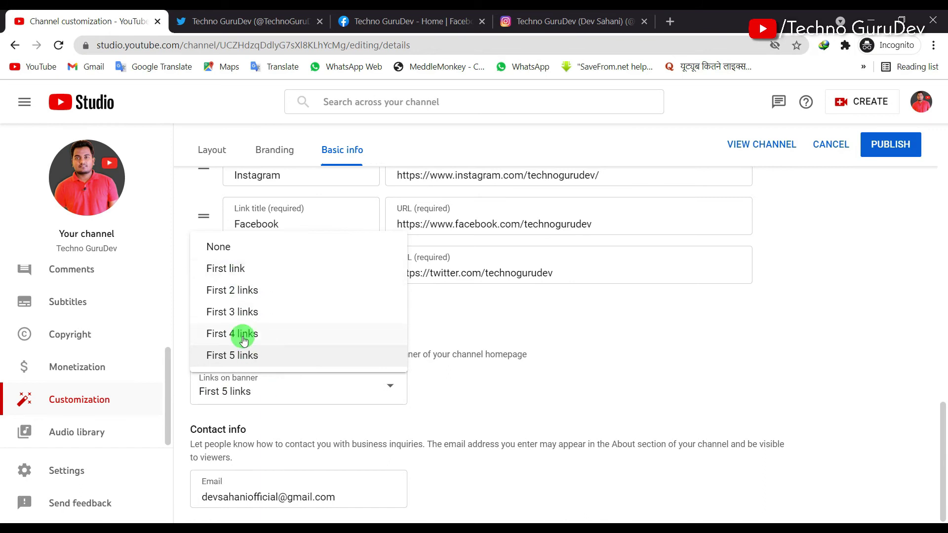
left_click(249, 356)
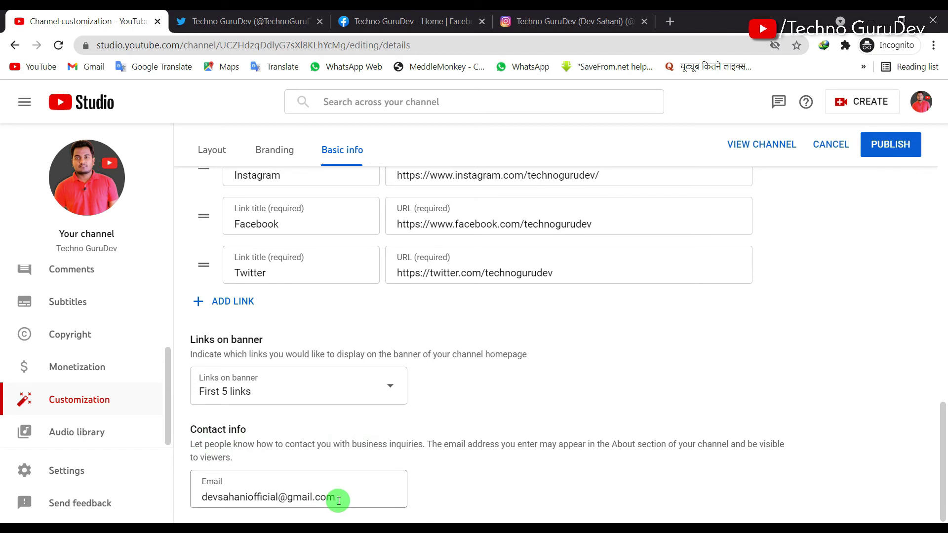
left_click_drag(343, 498, 238, 498)
left_click(292, 497)
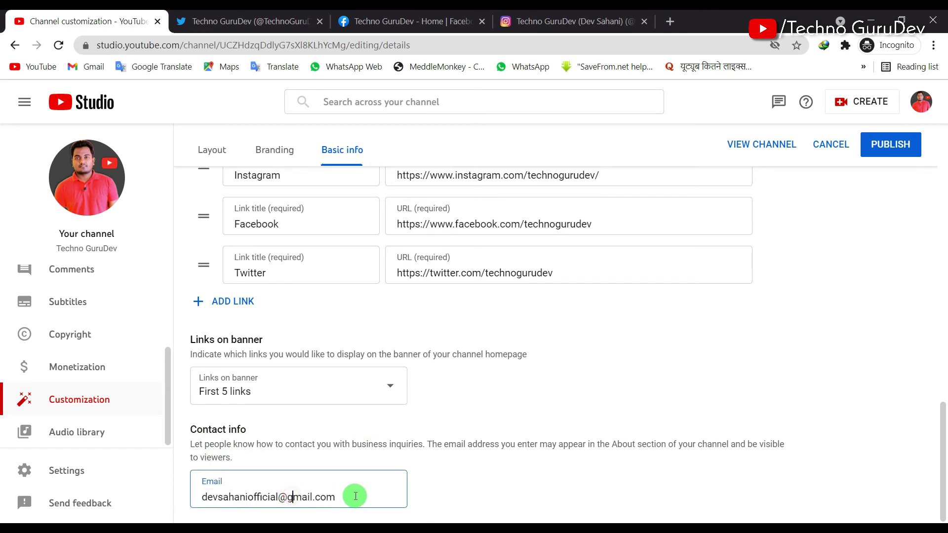
left_click_drag(329, 496, 169, 498)
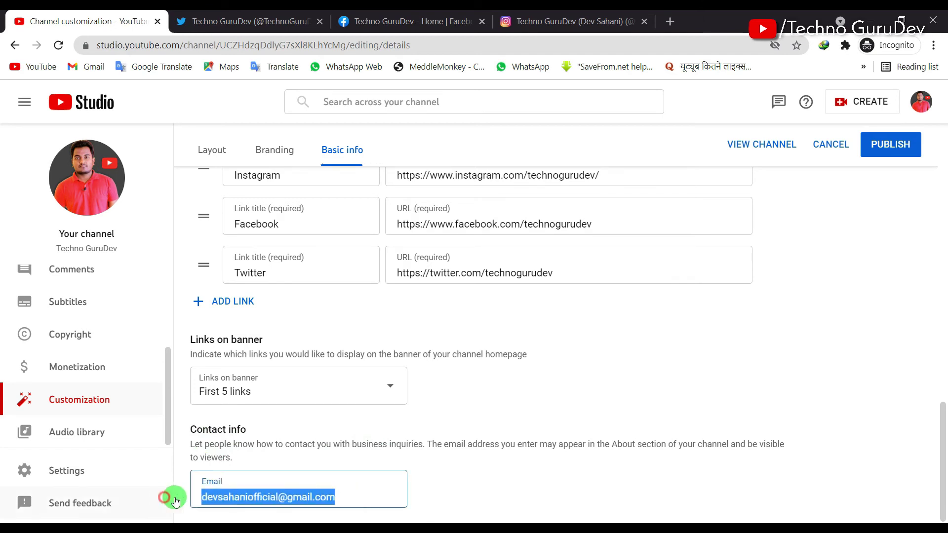
left_click(334, 498)
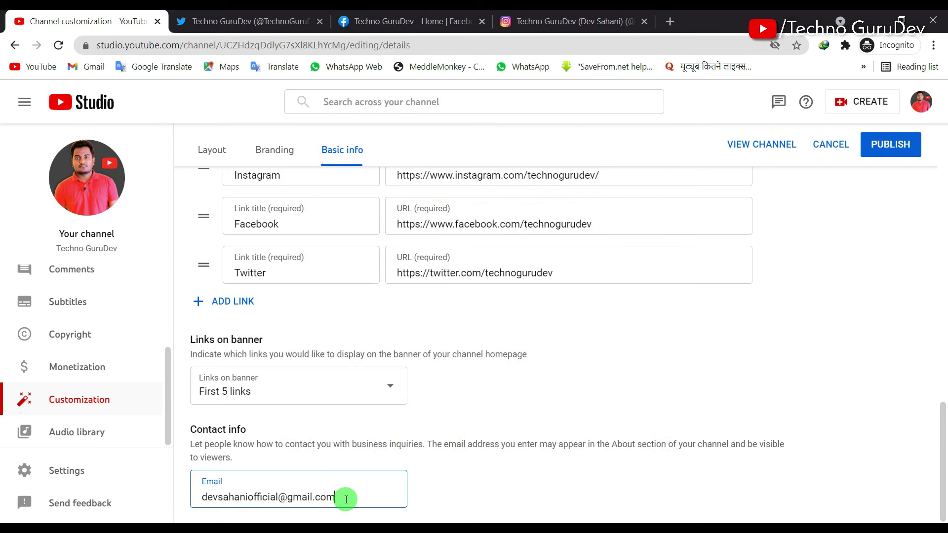
- Publish the channel's basic info changes
scroll(333, 484, "up", 3)
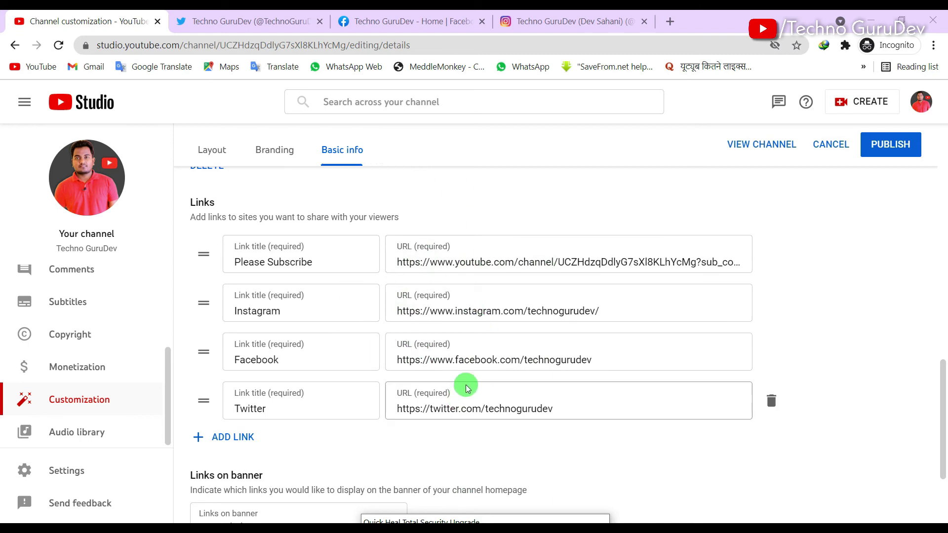
left_click(878, 149)
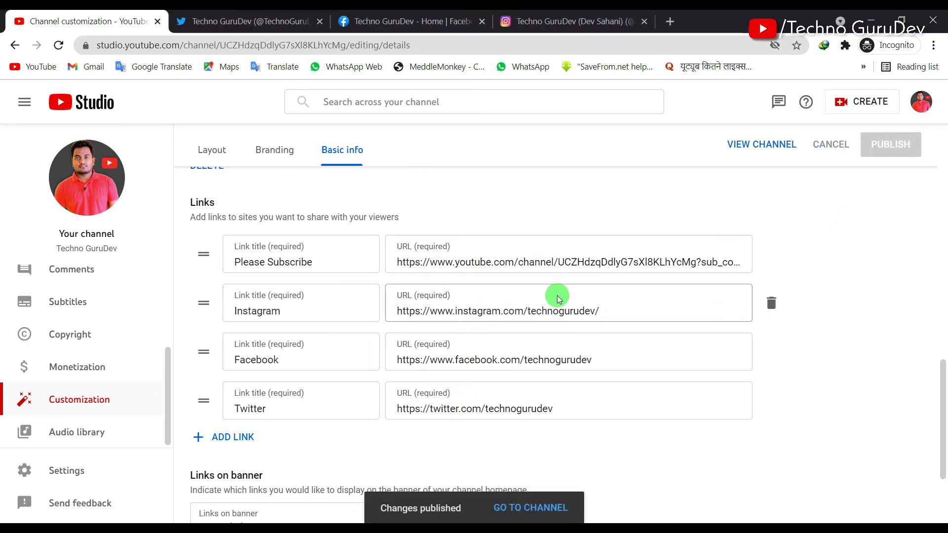
- Check the site links on the public channel's About page and in the screenshot in the Instagram chat
scroll(72, 339, "up", 1)
scroll(73, 341, "up", 2)
scroll(494, 237, "up", 1)
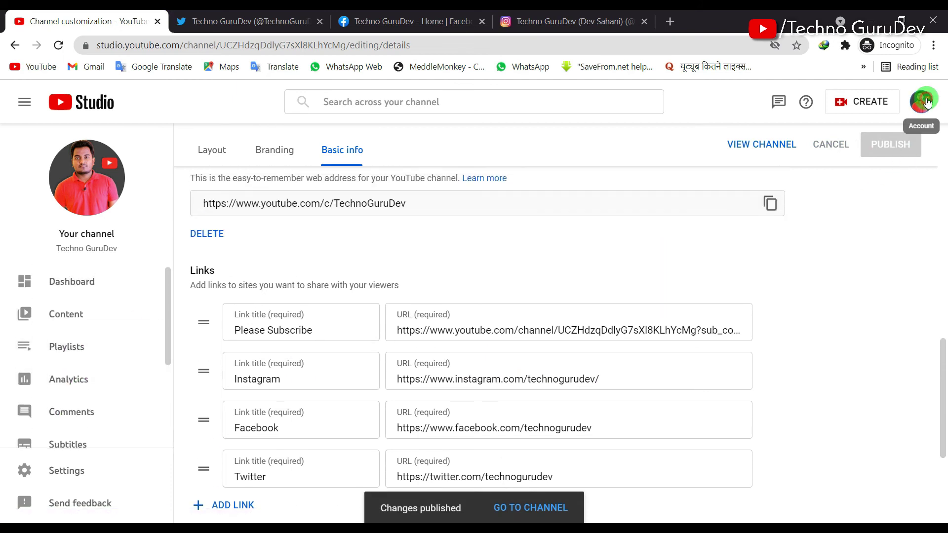
left_click(921, 101)
left_click(833, 184)
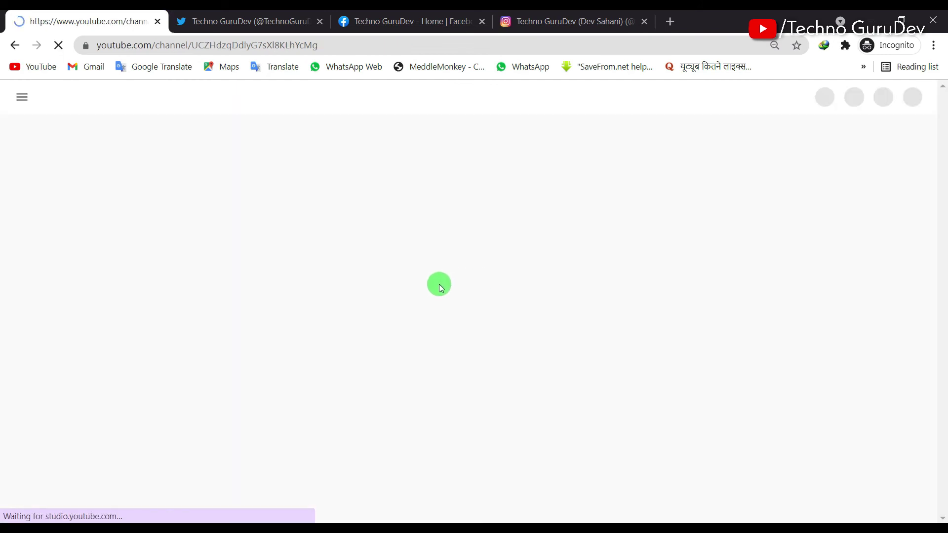
left_click(324, 399)
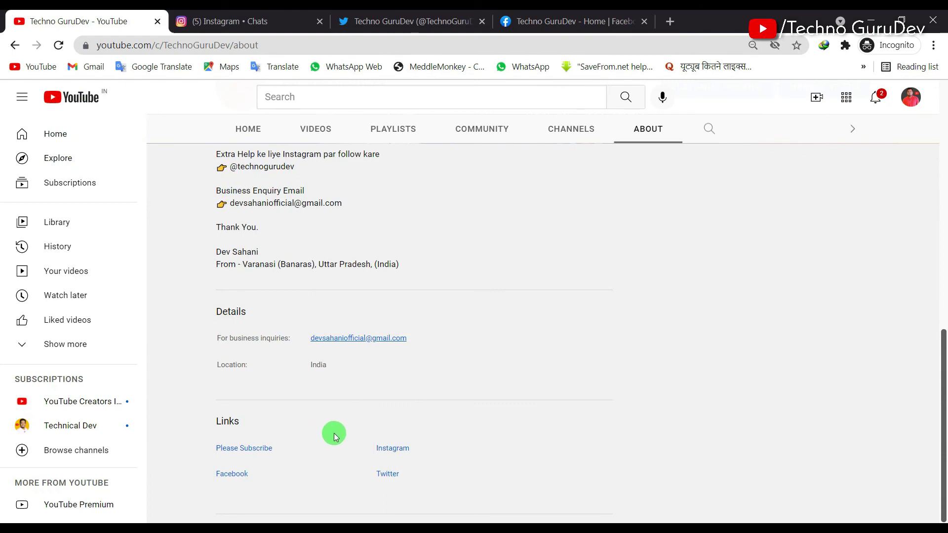
left_click(258, 19)
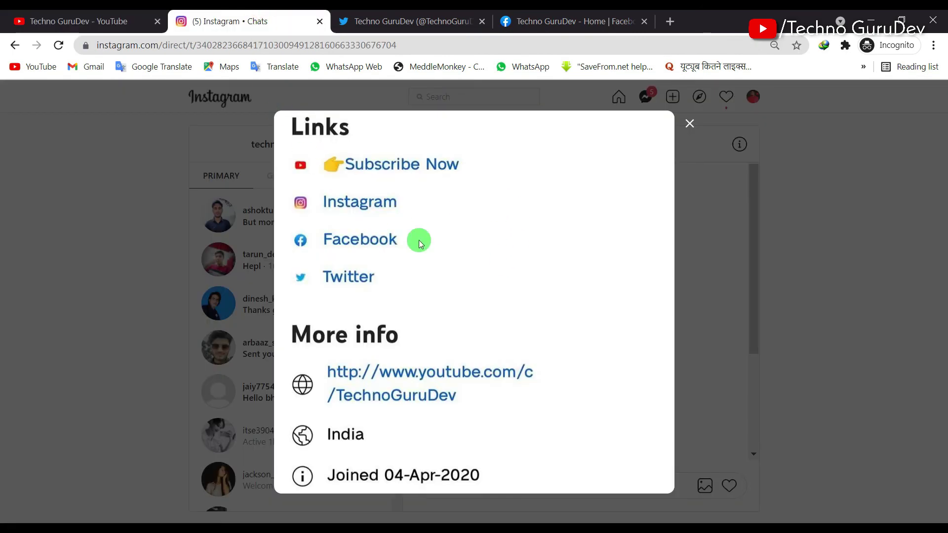